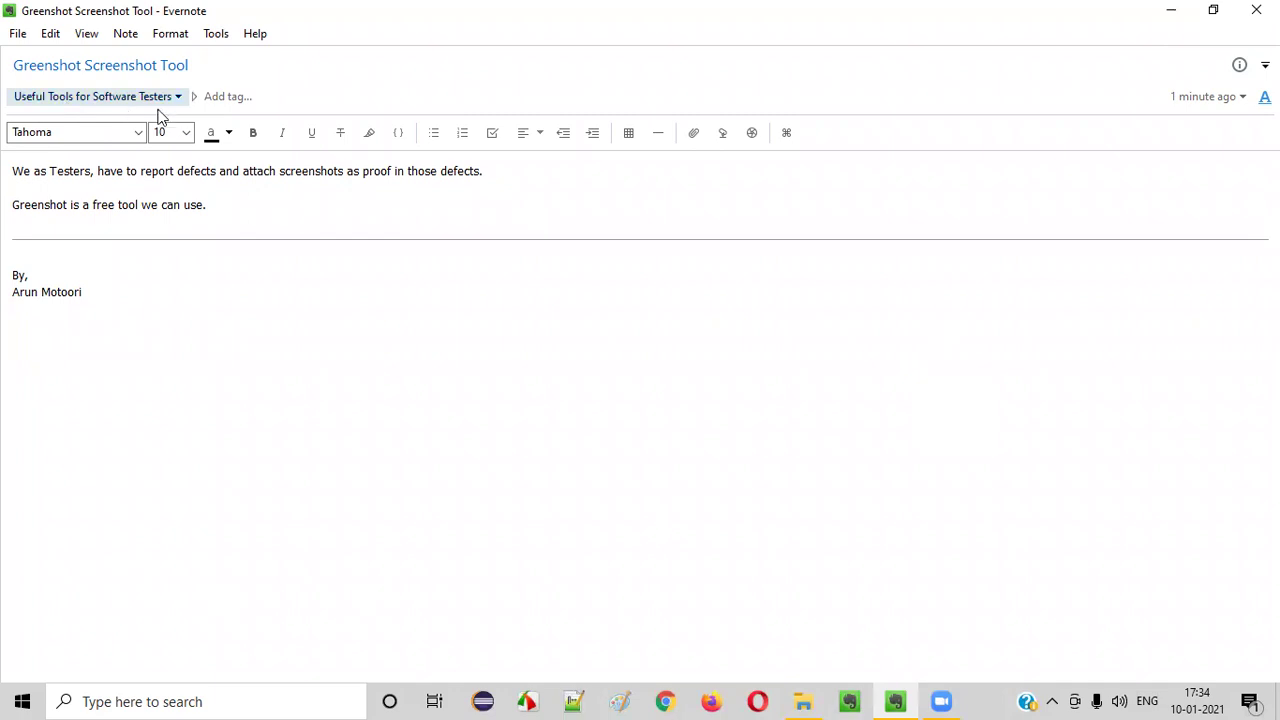
Step: Launch Chrome and run a web search for Greenshot
{"action": "double_click", "coordinate": [84, 70]}
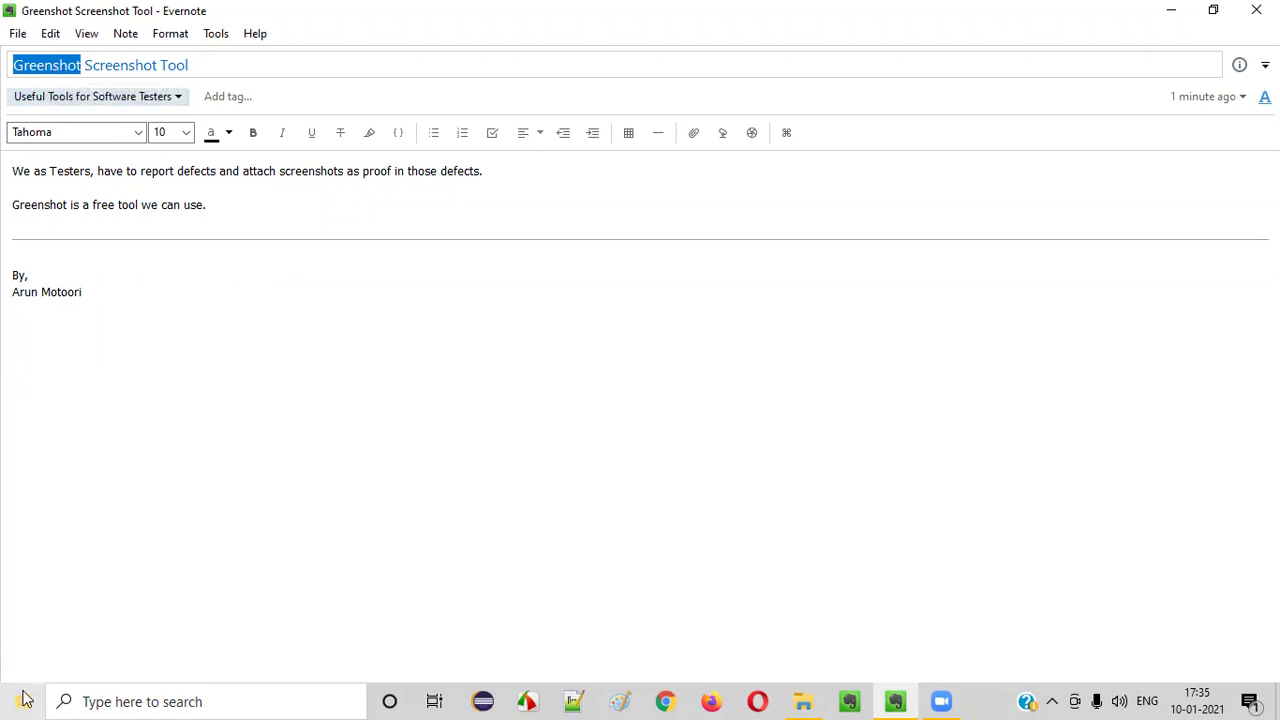
{"action": "left_click", "coordinate": [665, 701]}
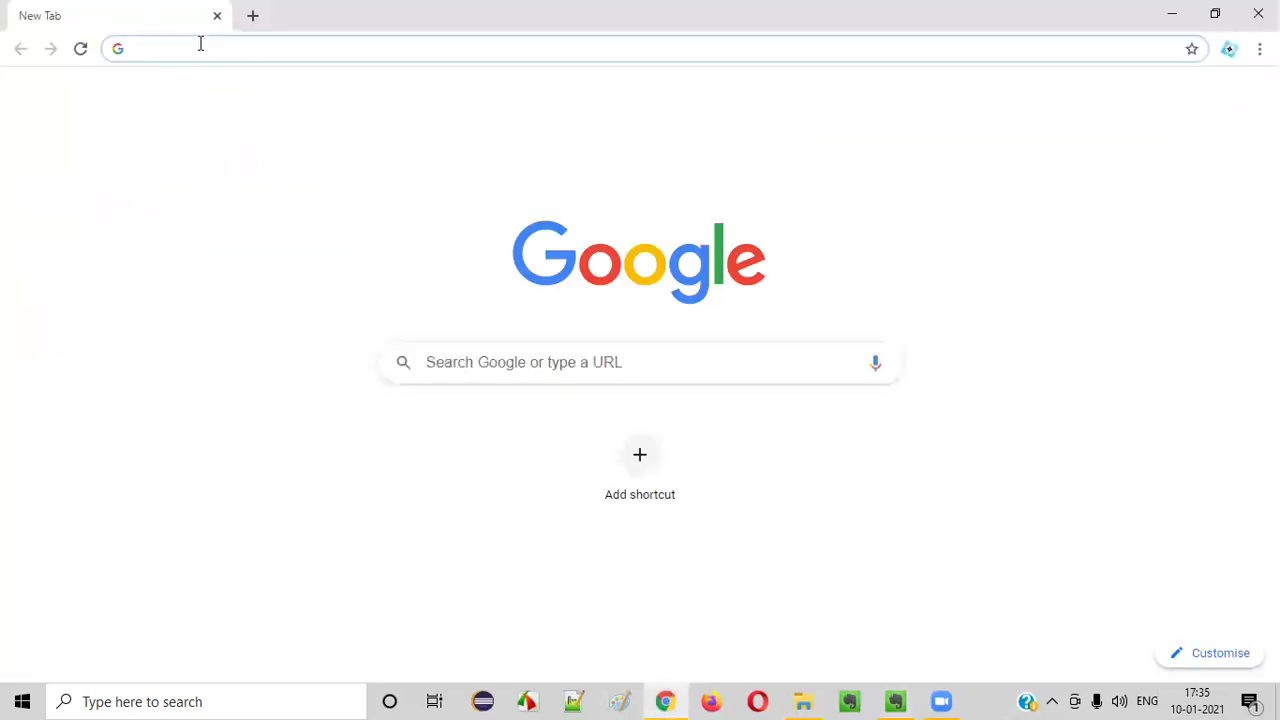
{"action": "type", "text": "g"}
{"action": "left_click", "coordinate": [200, 44]}
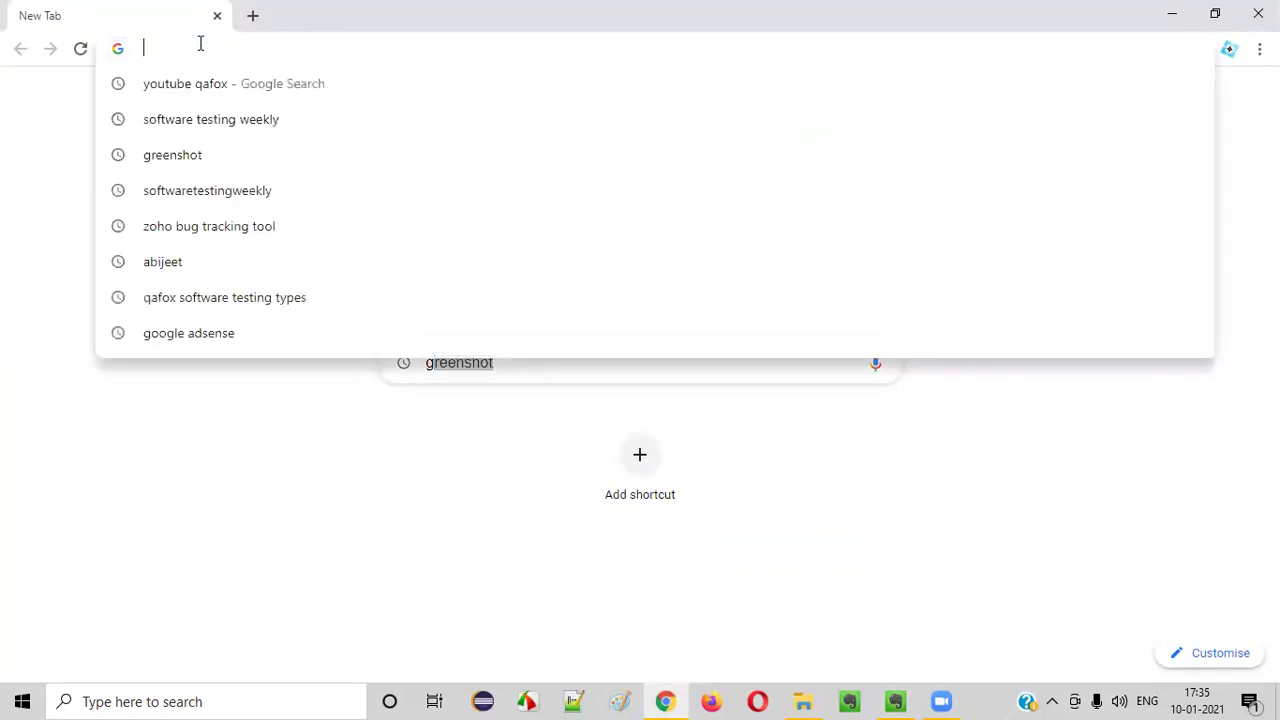
{"action": "type", "text": "g"}
{"action": "key", "text": "Escape"}
{"action": "type", "text": "Greenshot"}
{"action": "key", "text": "Return"}
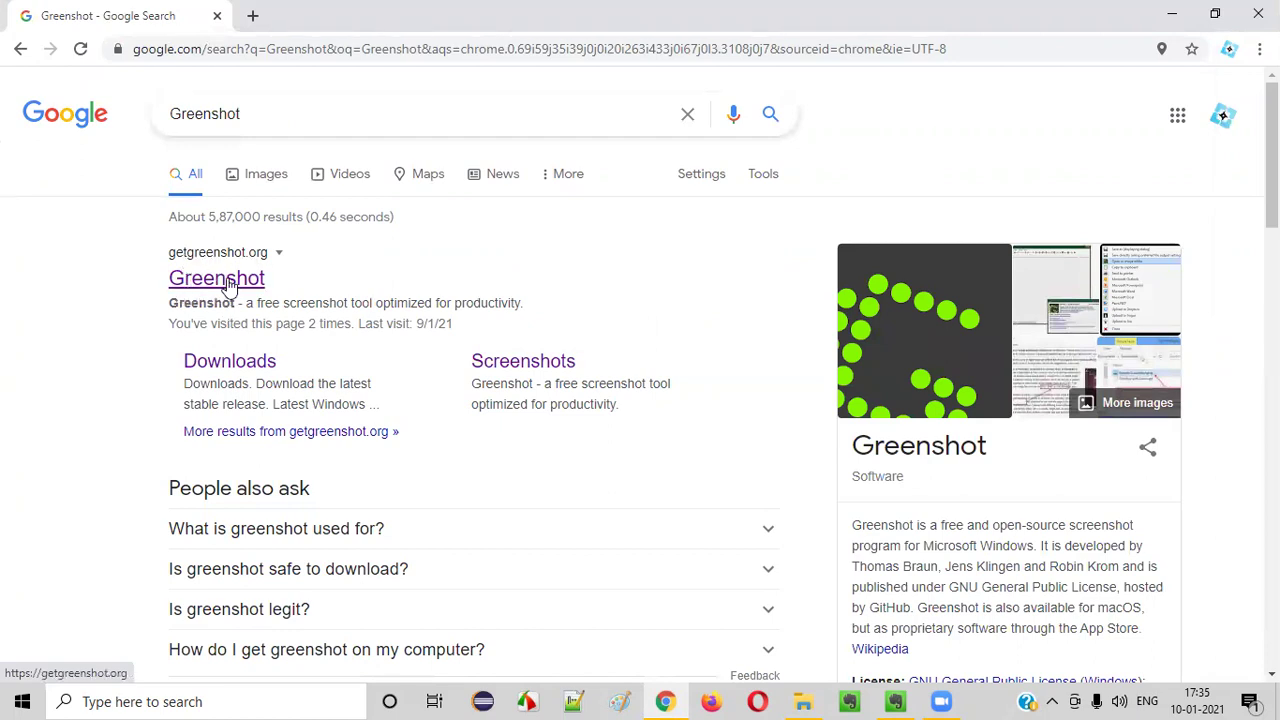
Step: Download the latest stable Windows installer from getgreenshot.org's downloads page
{"action": "left_click", "coordinate": [227, 281]}
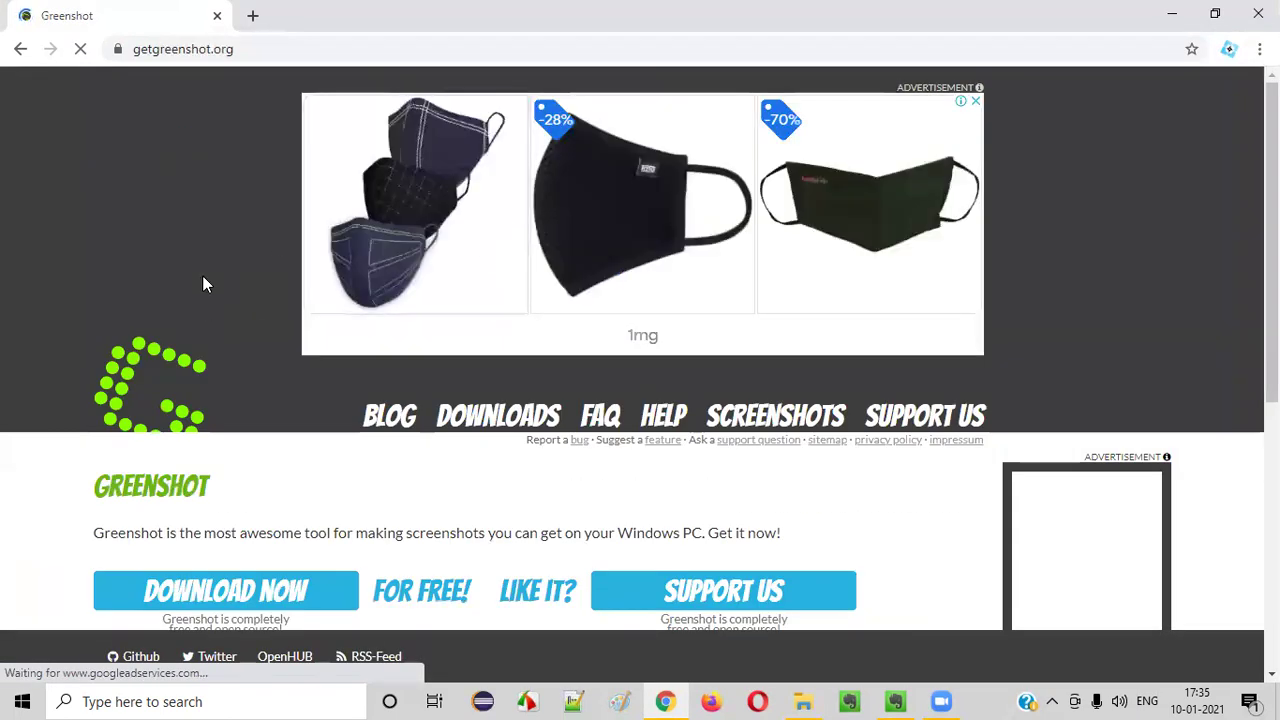
{"action": "scroll", "coordinate": [166, 386], "scroll_direction": "down", "scroll_amount": 4}
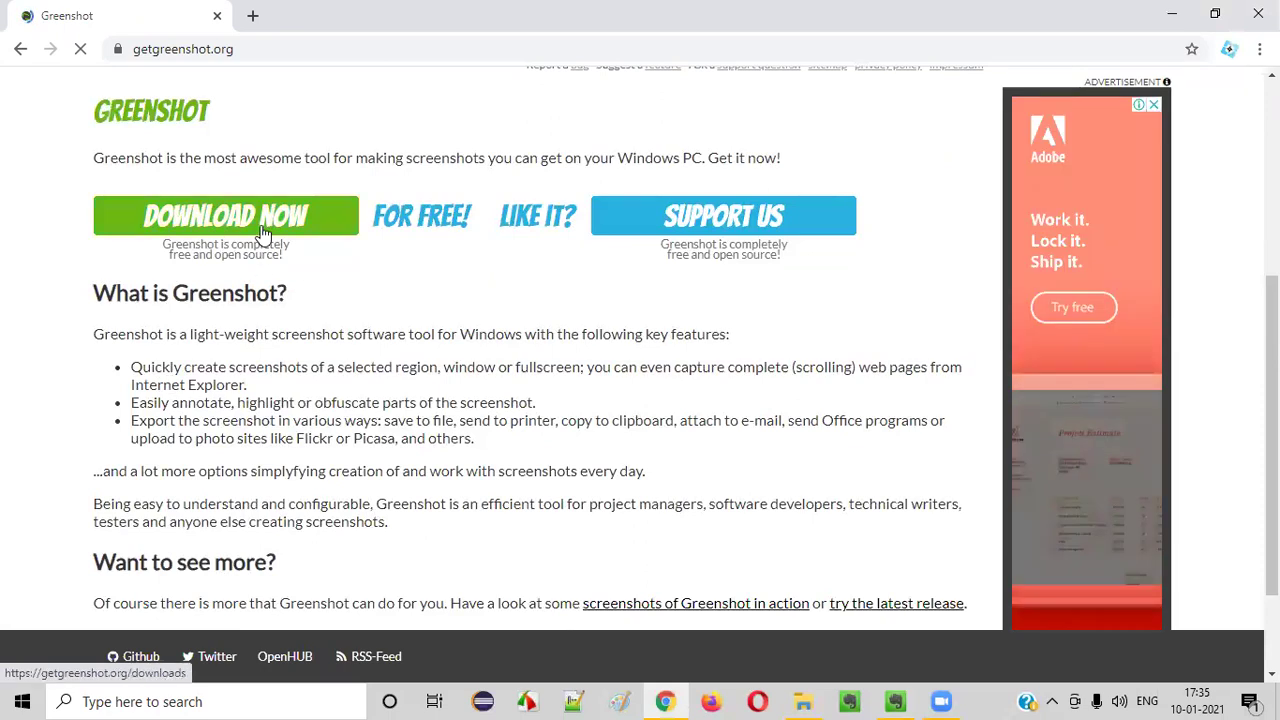
{"action": "left_click", "coordinate": [264, 232]}
{"action": "scroll", "coordinate": [440, 320], "scroll_direction": "down", "scroll_amount": 4}
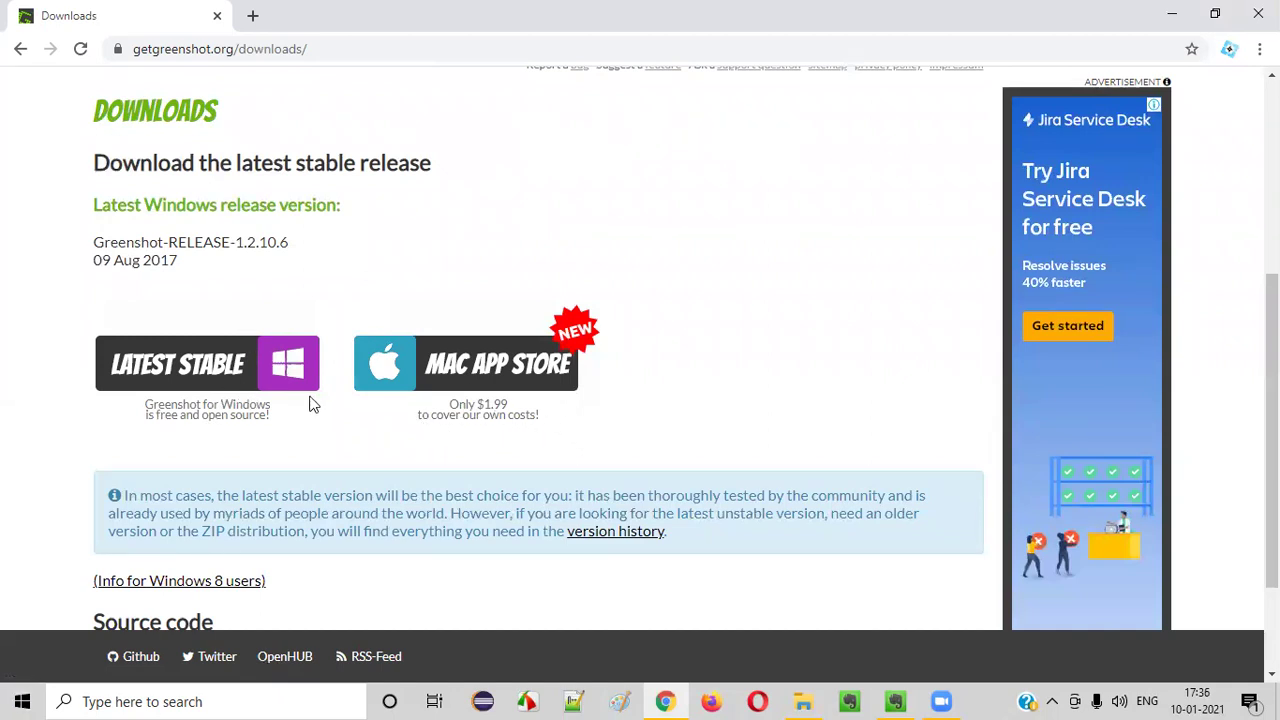
{"action": "left_click", "coordinate": [290, 370]}
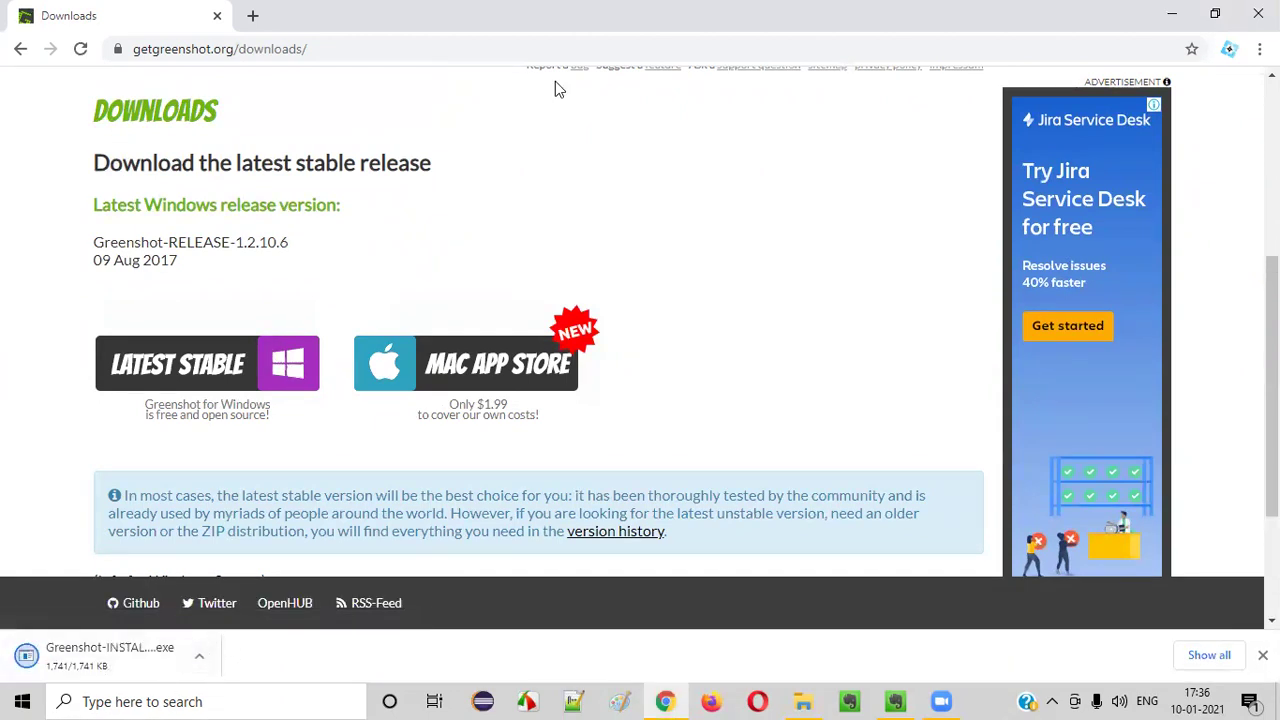
{"action": "scroll", "coordinate": [700, 350], "scroll_direction": "down", "scroll_amount": 1}
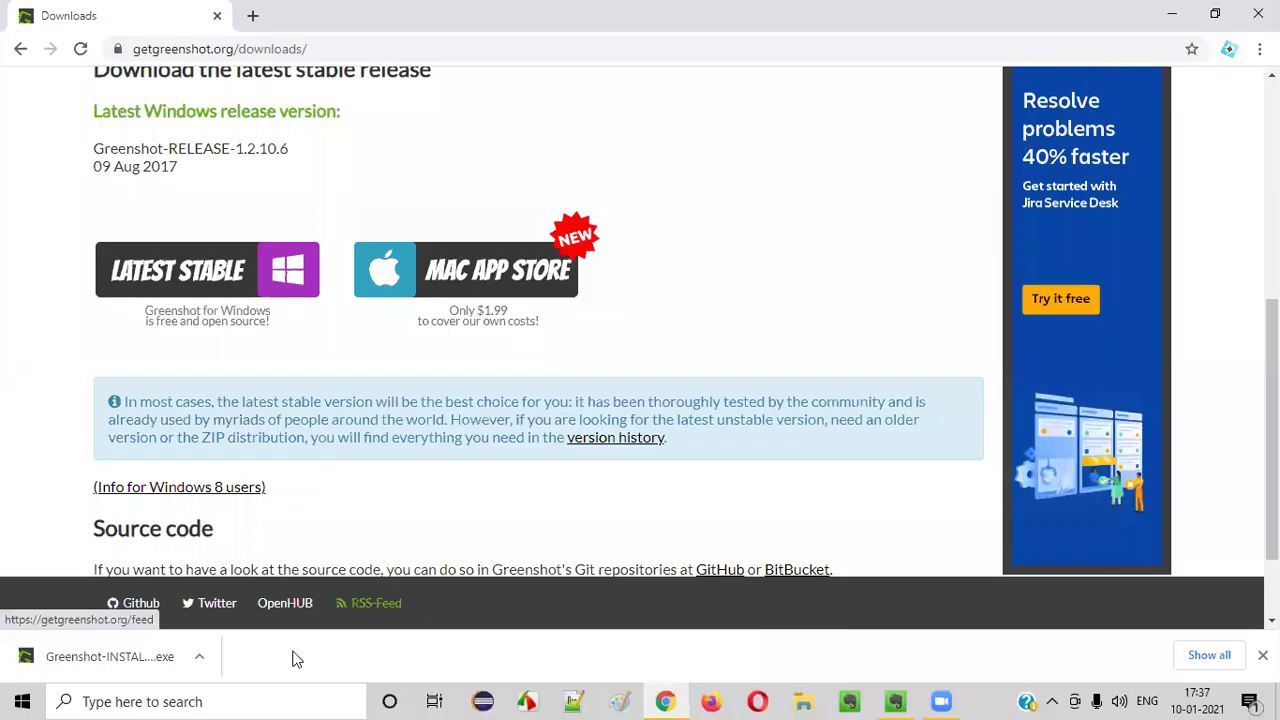
{"action": "left_click", "coordinate": [199, 662]}
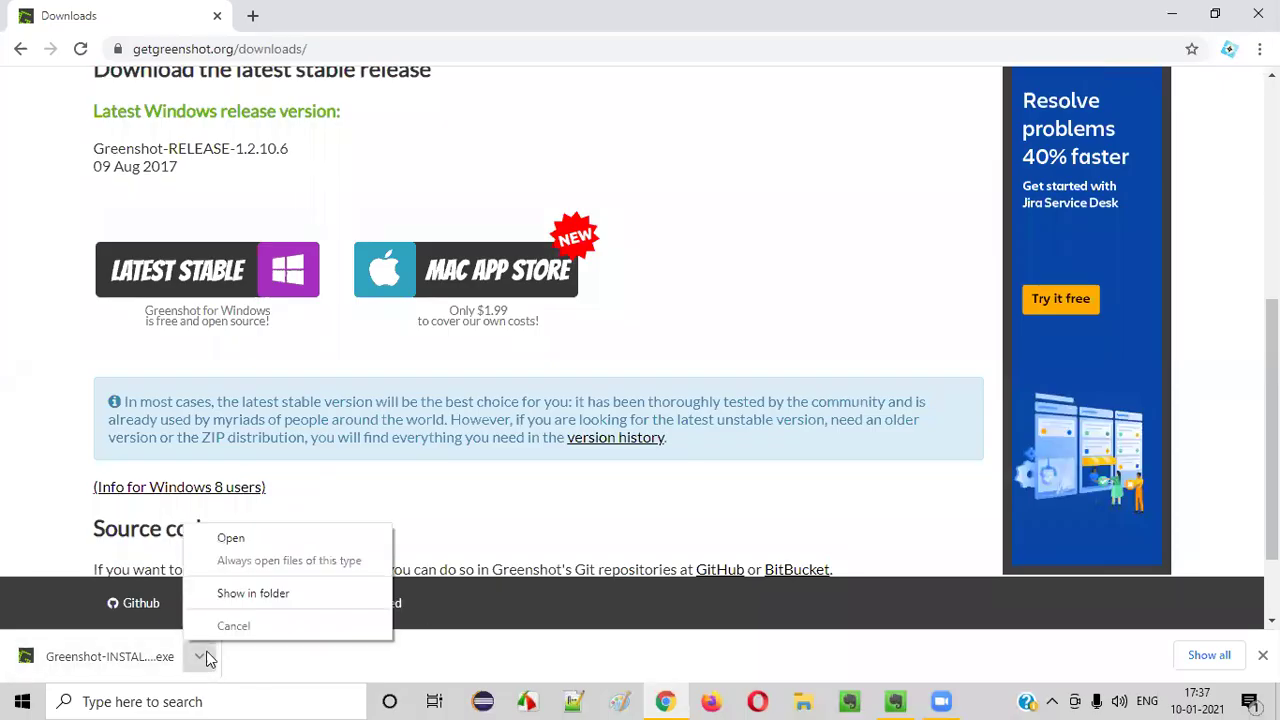
Step: Run the downloaded installer in English, accept the license and install with default settings
{"action": "left_click", "coordinate": [259, 593]}
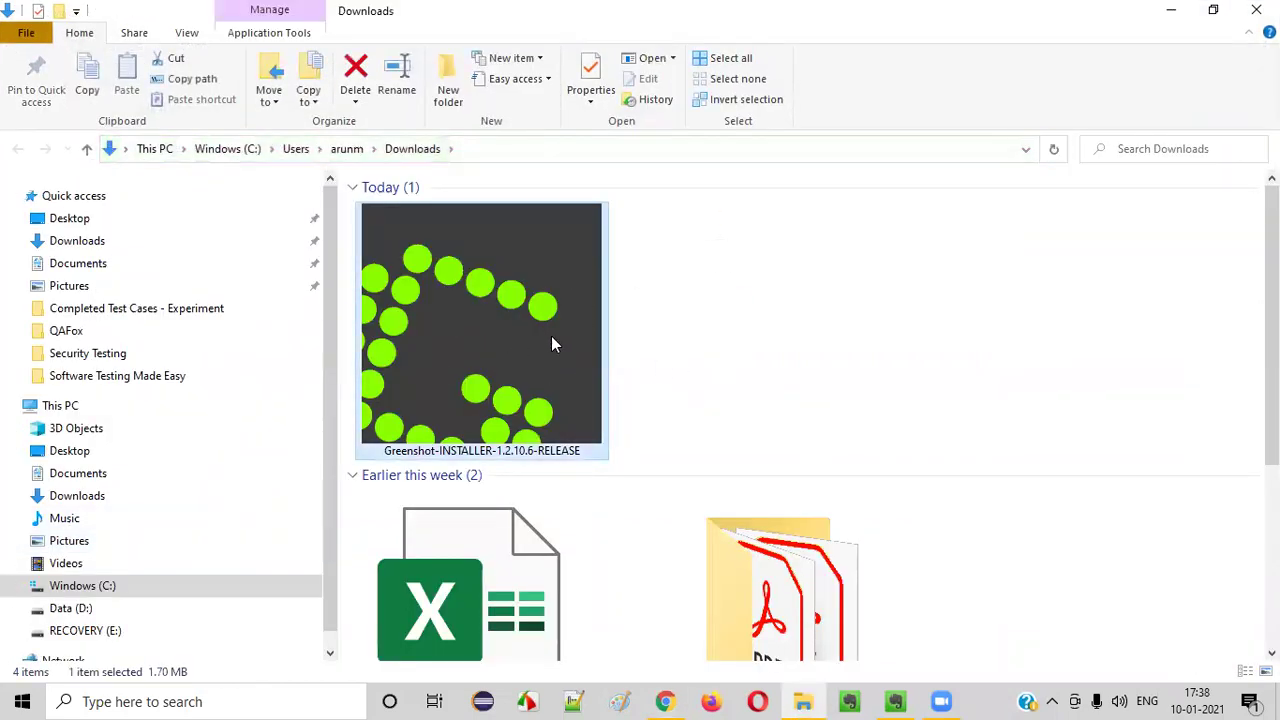
{"action": "double_click", "coordinate": [512, 292]}
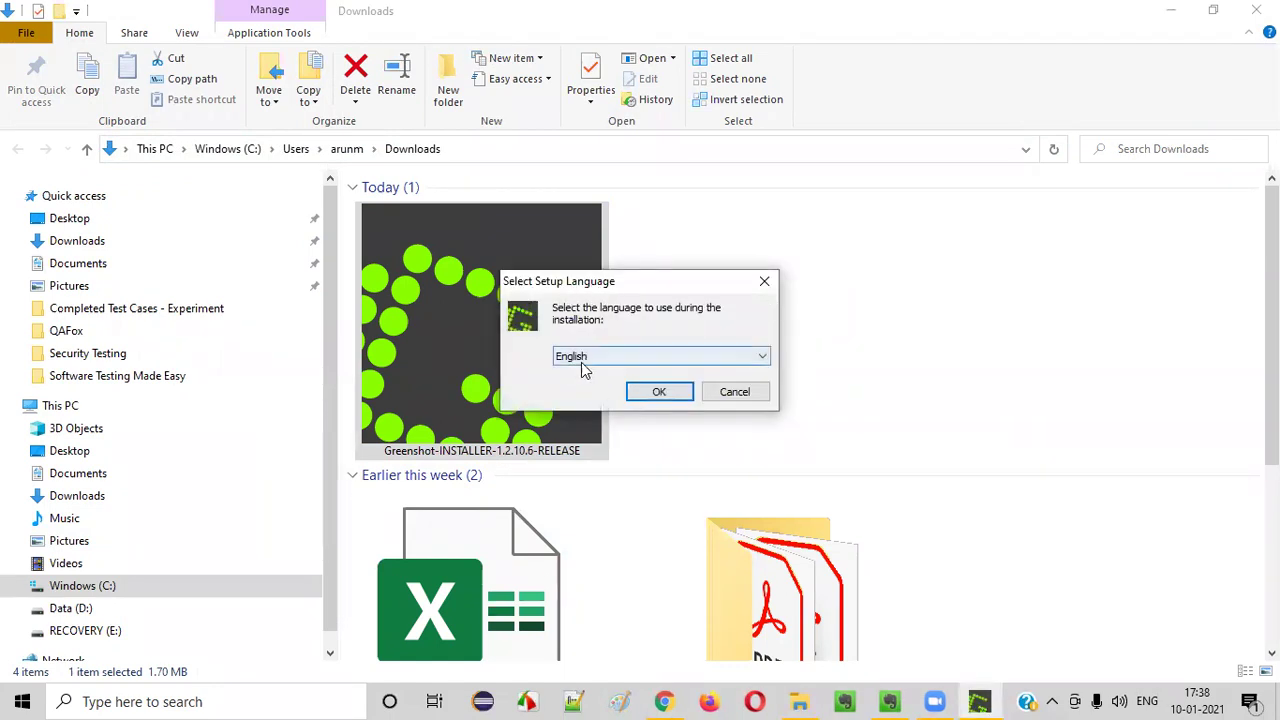
{"action": "left_click", "coordinate": [668, 392]}
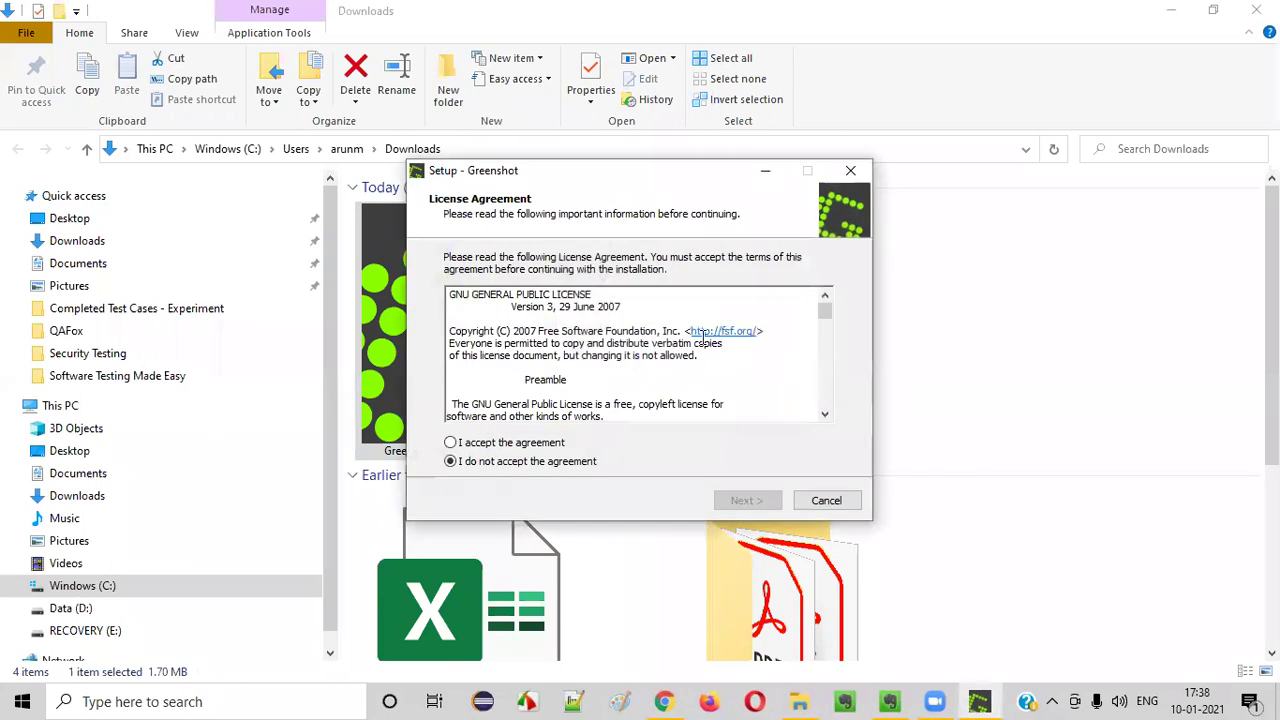
{"action": "left_click", "coordinate": [500, 443]}
{"action": "left_click", "coordinate": [765, 510]}
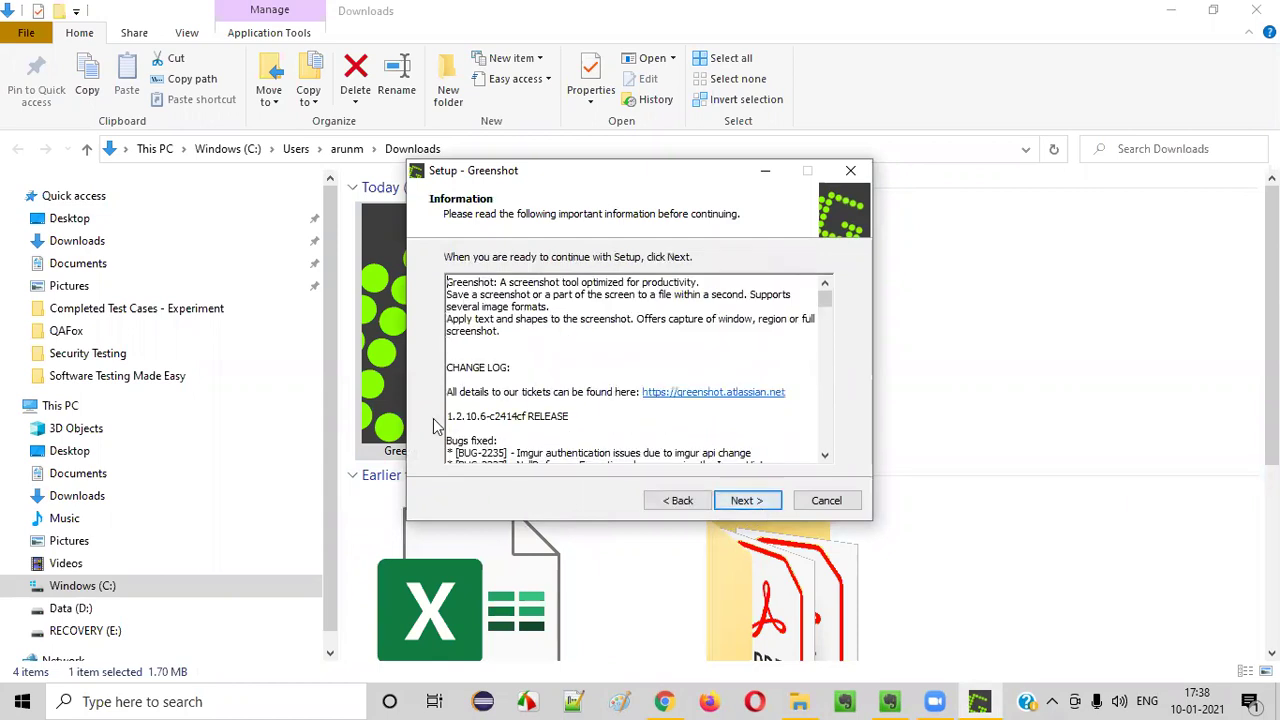
{"action": "left_click", "coordinate": [750, 503]}
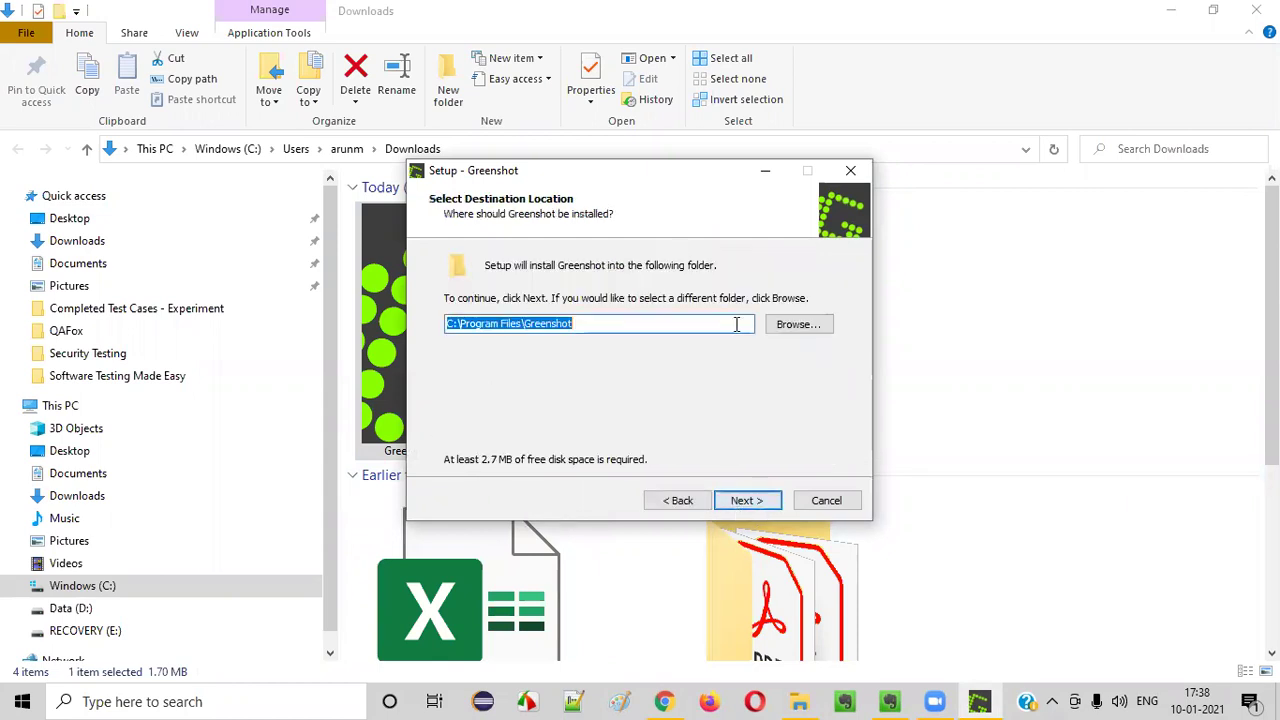
{"action": "left_click", "coordinate": [750, 508]}
{"action": "left_click", "coordinate": [745, 502]}
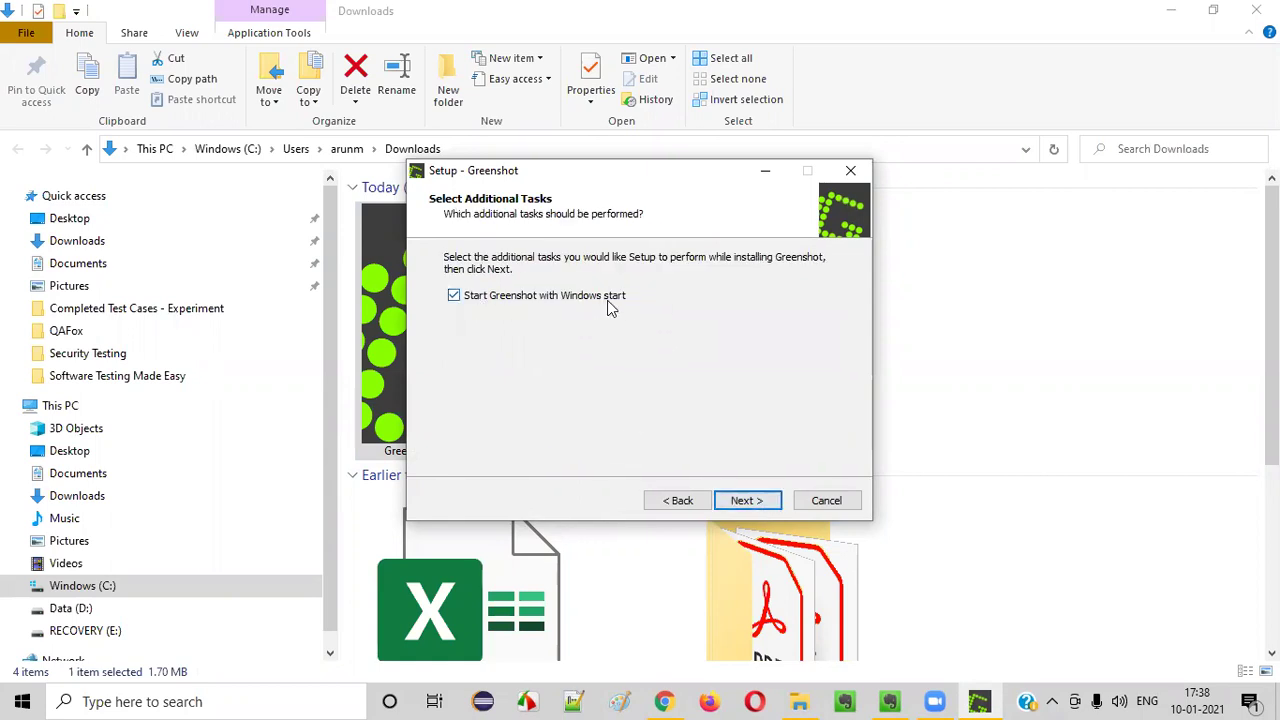
{"action": "left_click", "coordinate": [760, 505]}
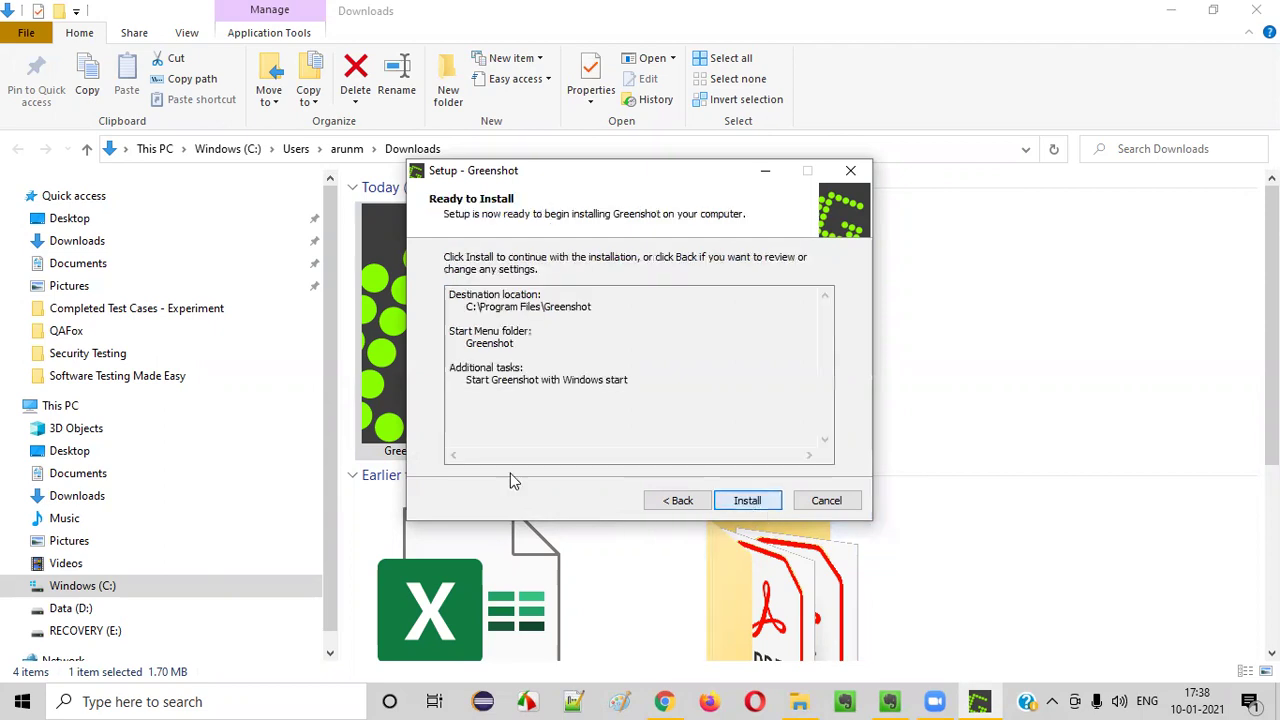
{"action": "left_click", "coordinate": [750, 504]}
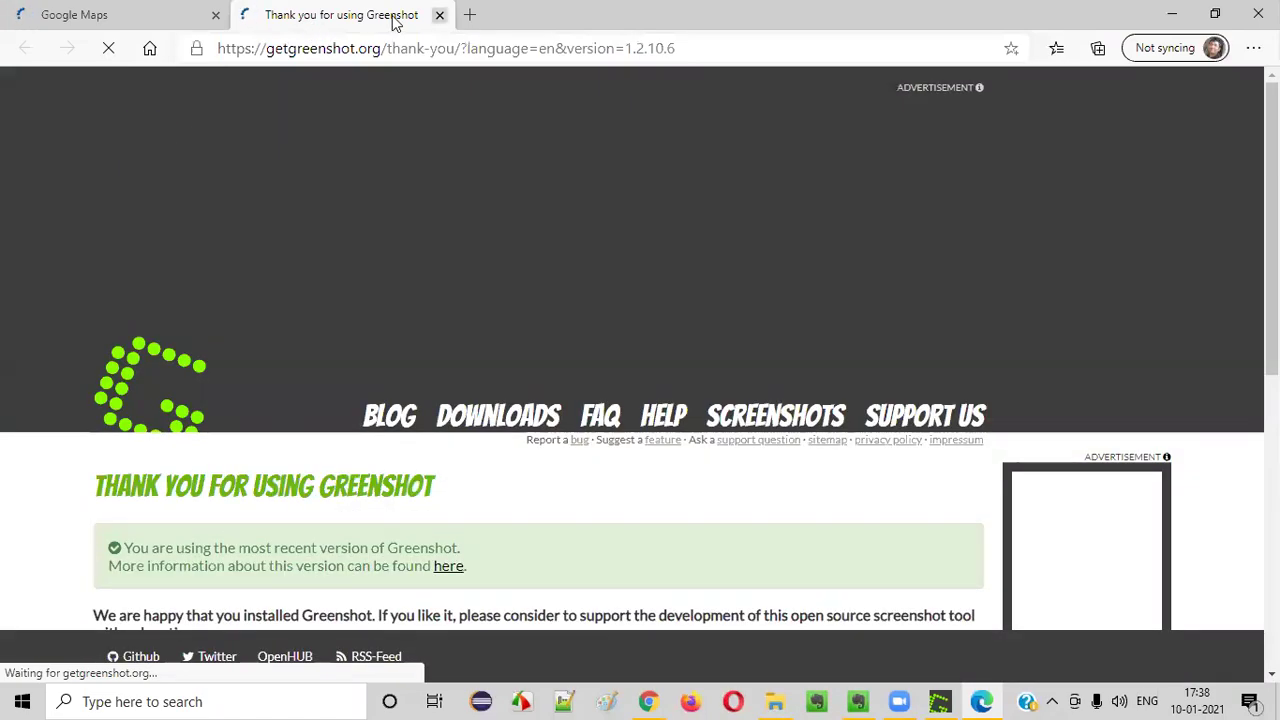
Step: Close the thank-you page and extra browser window, then finish setup with Start Greenshot checked
{"action": "middle_click", "coordinate": [393, 20]}
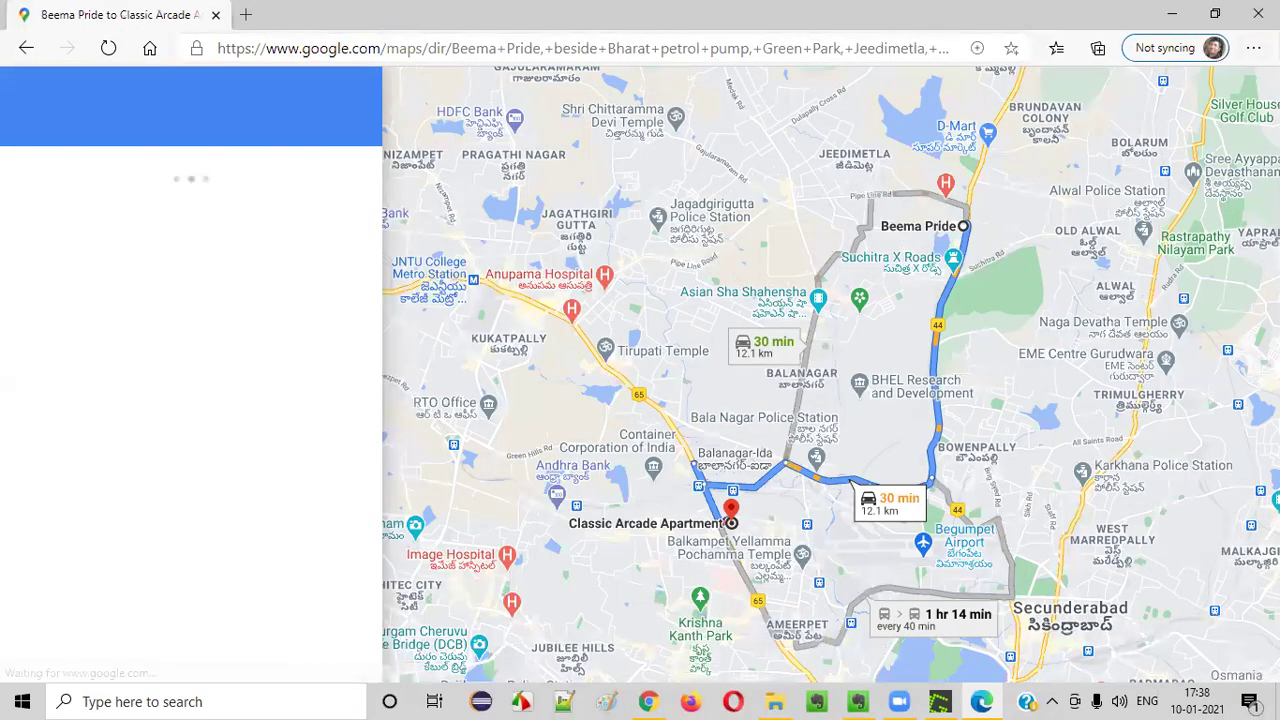
{"action": "left_click", "coordinate": [1258, 14]}
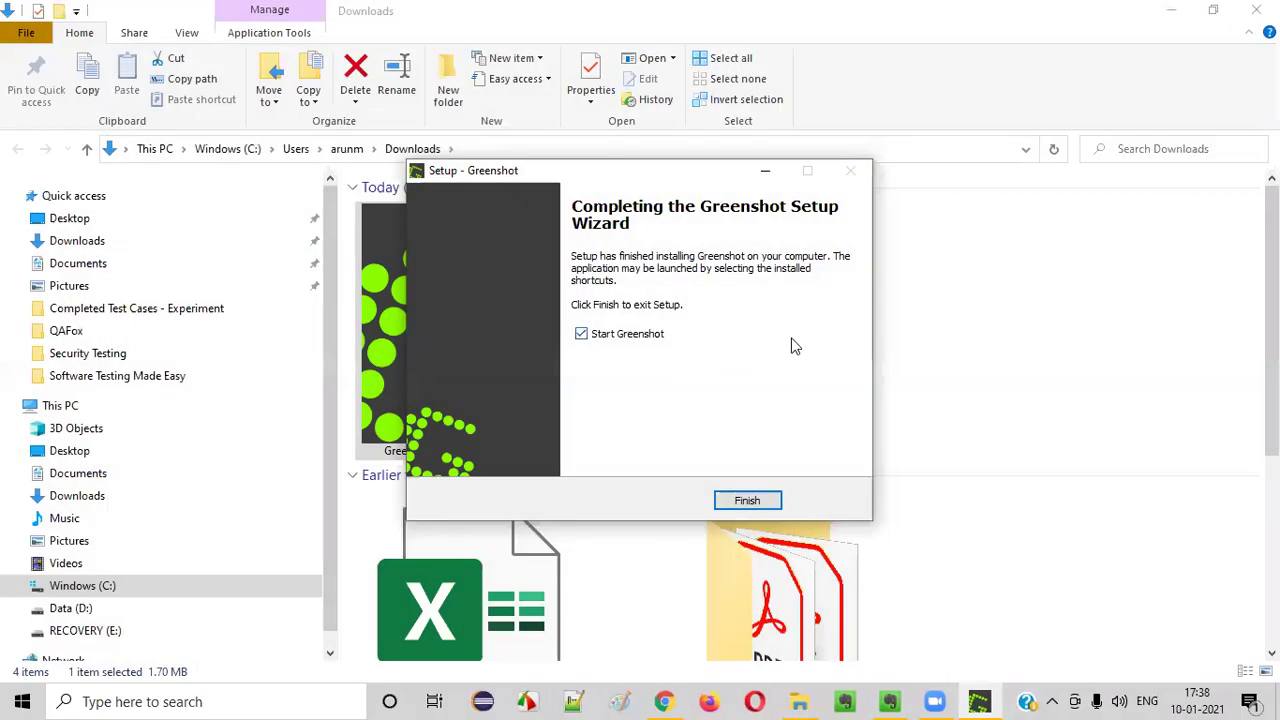
{"action": "left_click_drag", "start_coordinate": [631, 182], "coordinate": [622, 244]}
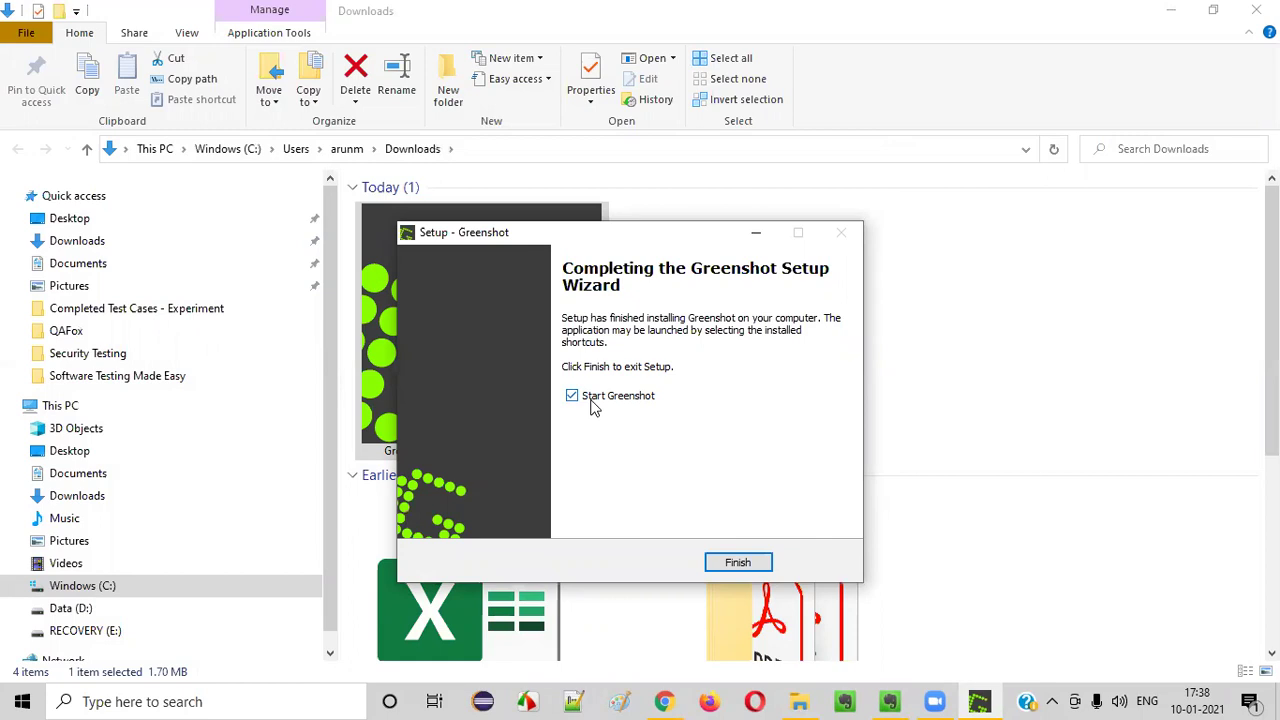
{"action": "left_click", "coordinate": [738, 563]}
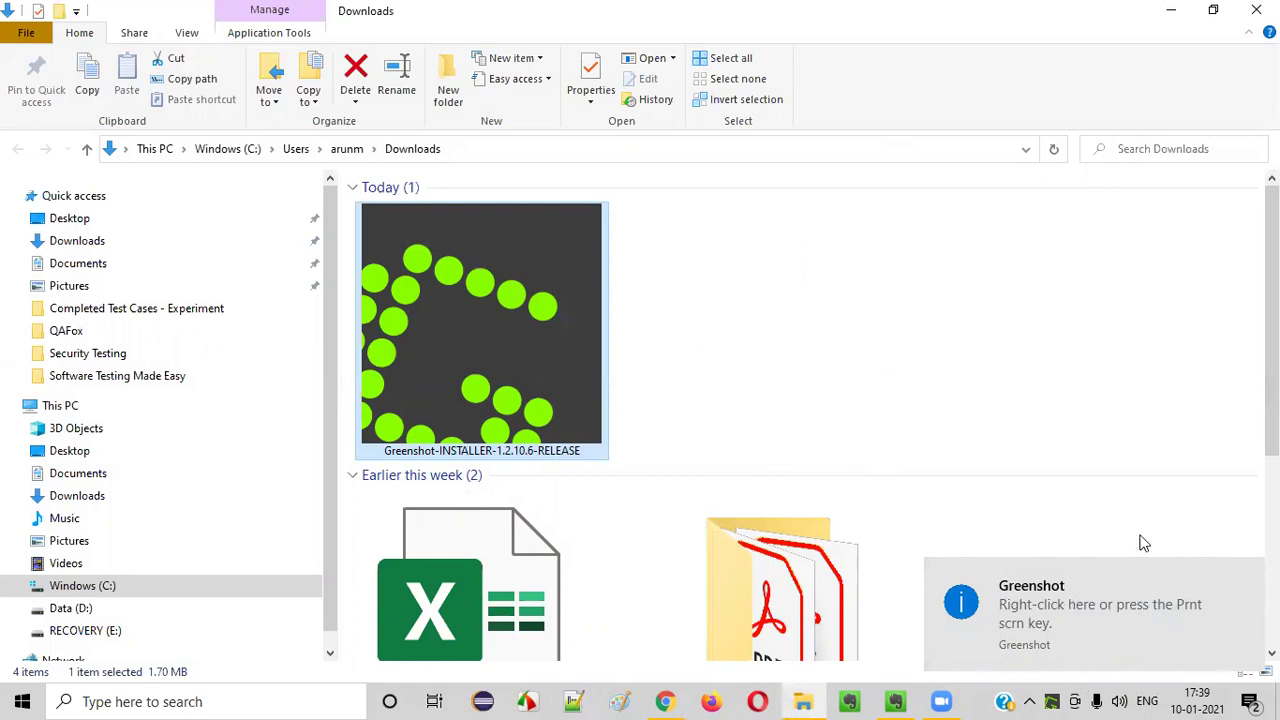
{"action": "left_click", "coordinate": [1106, 412]}
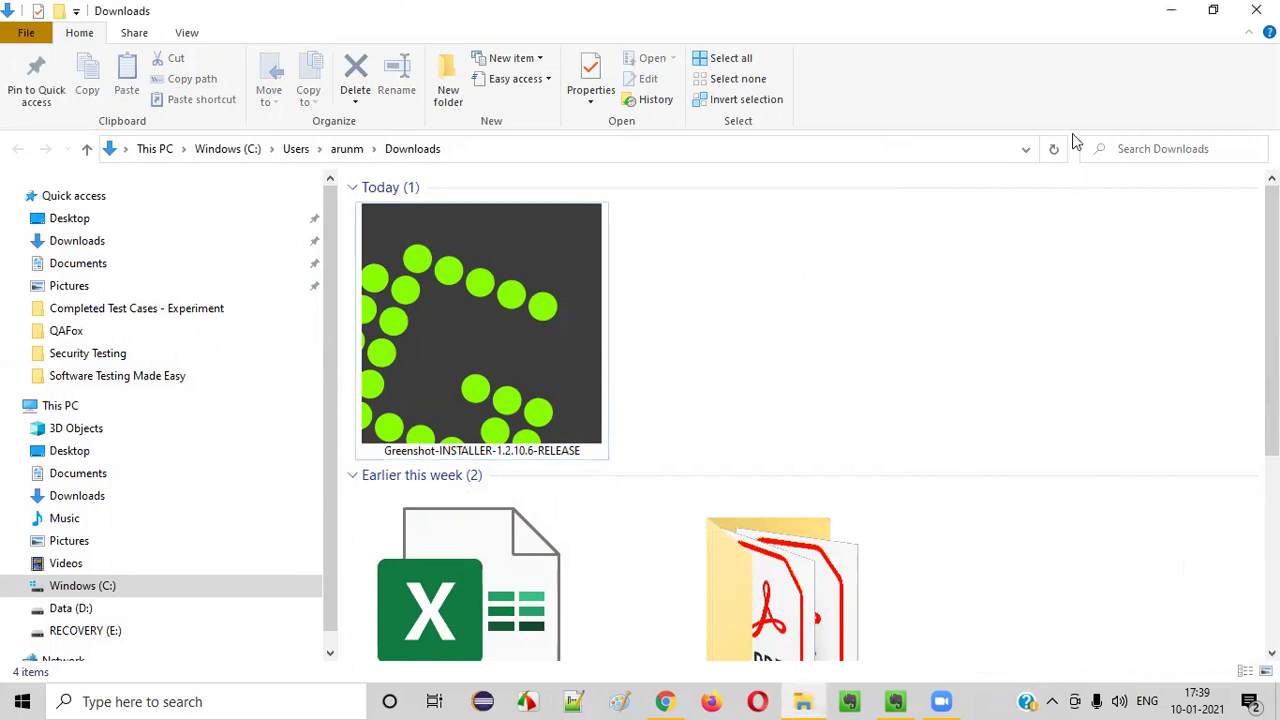
Step: Open the tutorialsninja demo store in Chrome and go to About Us from its footer
{"action": "left_click", "coordinate": [664, 701]}
{"action": "left_click", "coordinate": [253, 16]}
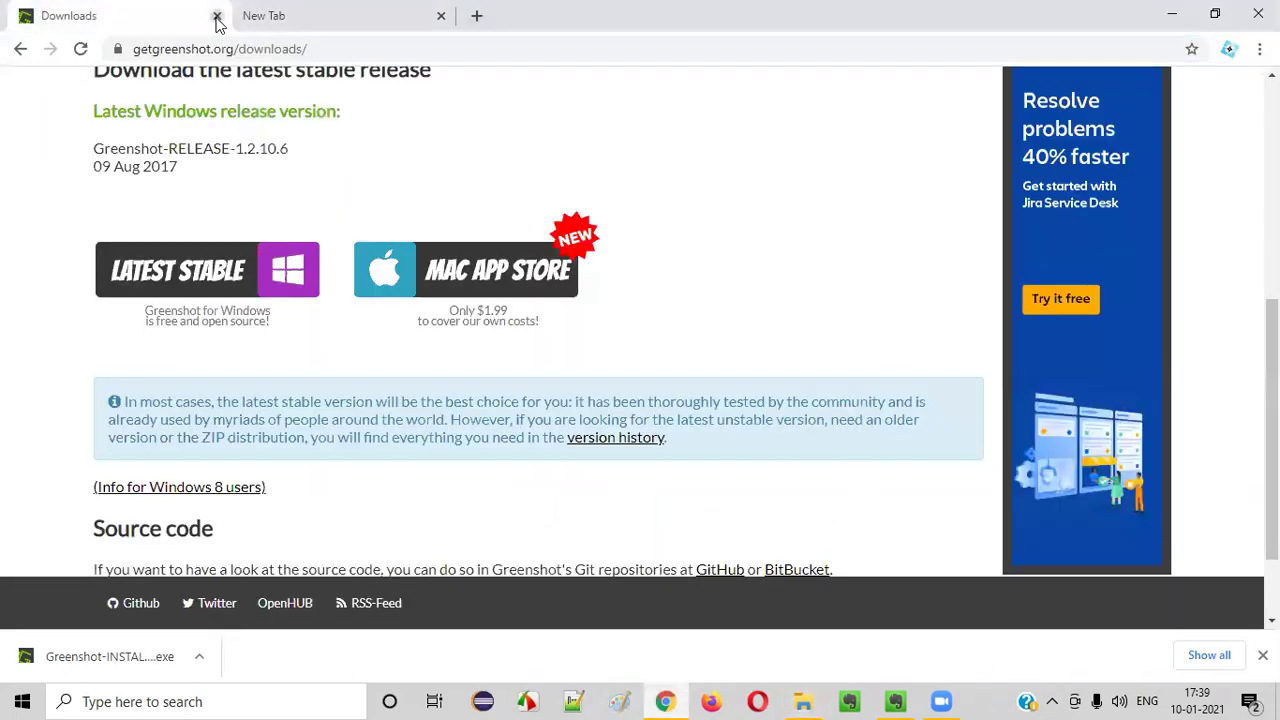
{"action": "left_click", "coordinate": [216, 17]}
{"action": "type", "text": "tutorialsninja.com/demo"}
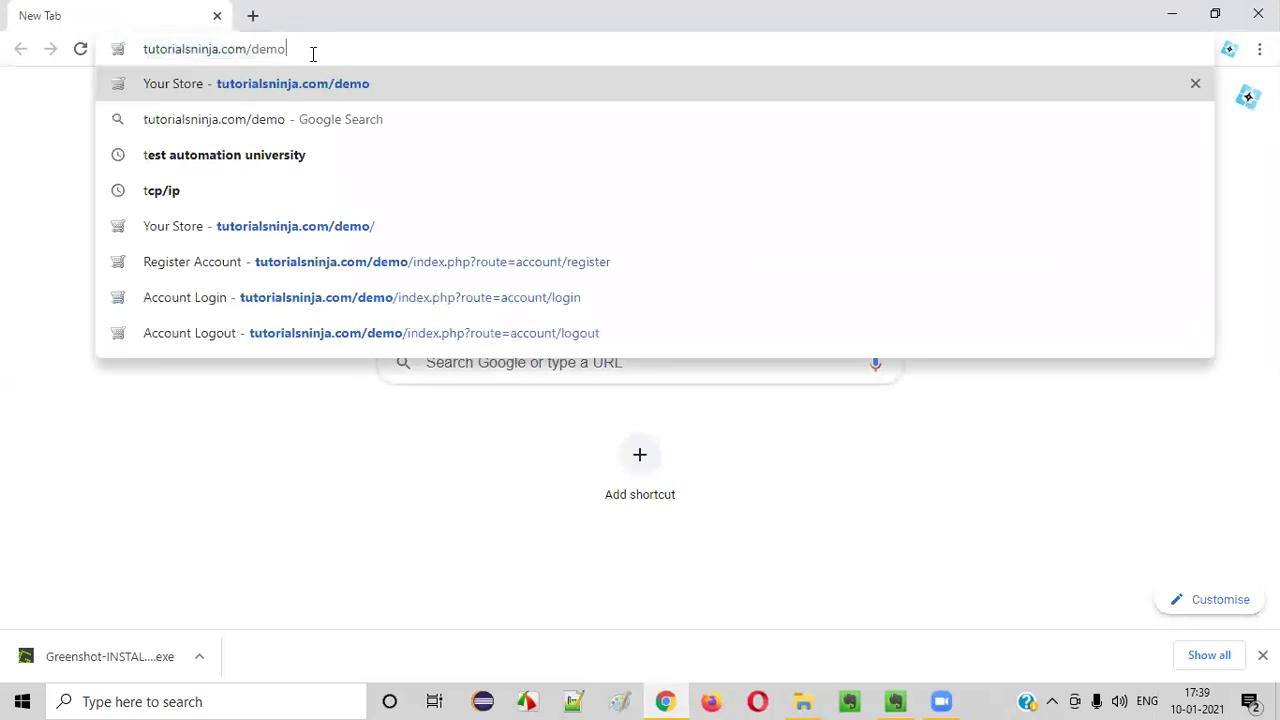
{"action": "key", "text": "Return"}
{"action": "scroll", "coordinate": [434, 240], "scroll_direction": "down", "scroll_amount": 10}
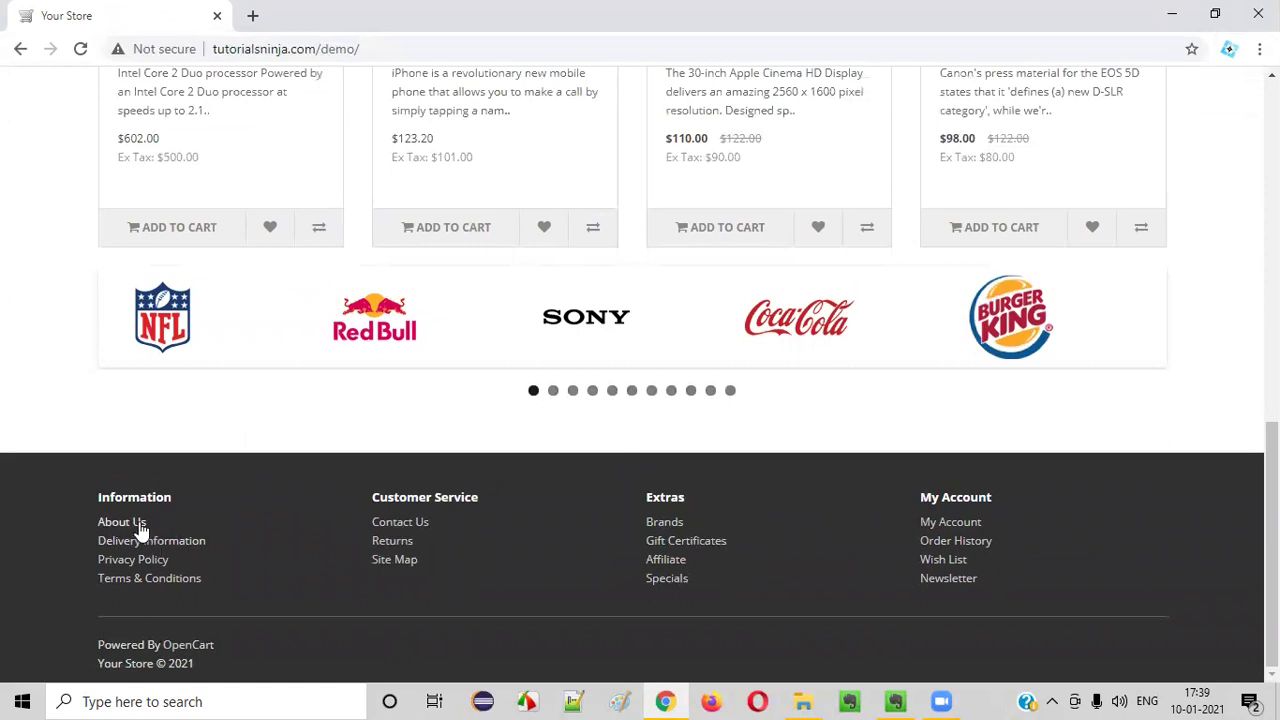
{"action": "left_click", "coordinate": [121, 521]}
{"action": "scroll", "coordinate": [220, 518], "scroll_direction": "down", "scroll_amount": 1}
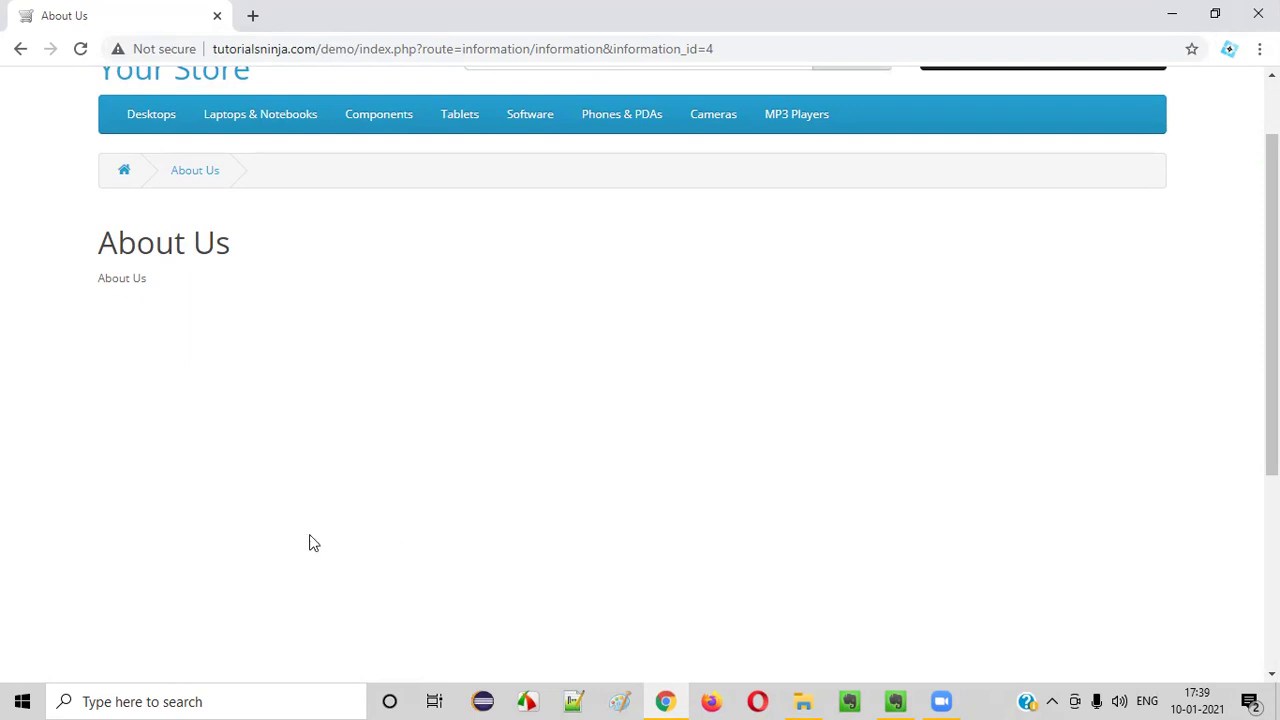
Step: Capture a region of the About Us page and open it in Greenshot's image editor
{"action": "key", "text": "Print"}
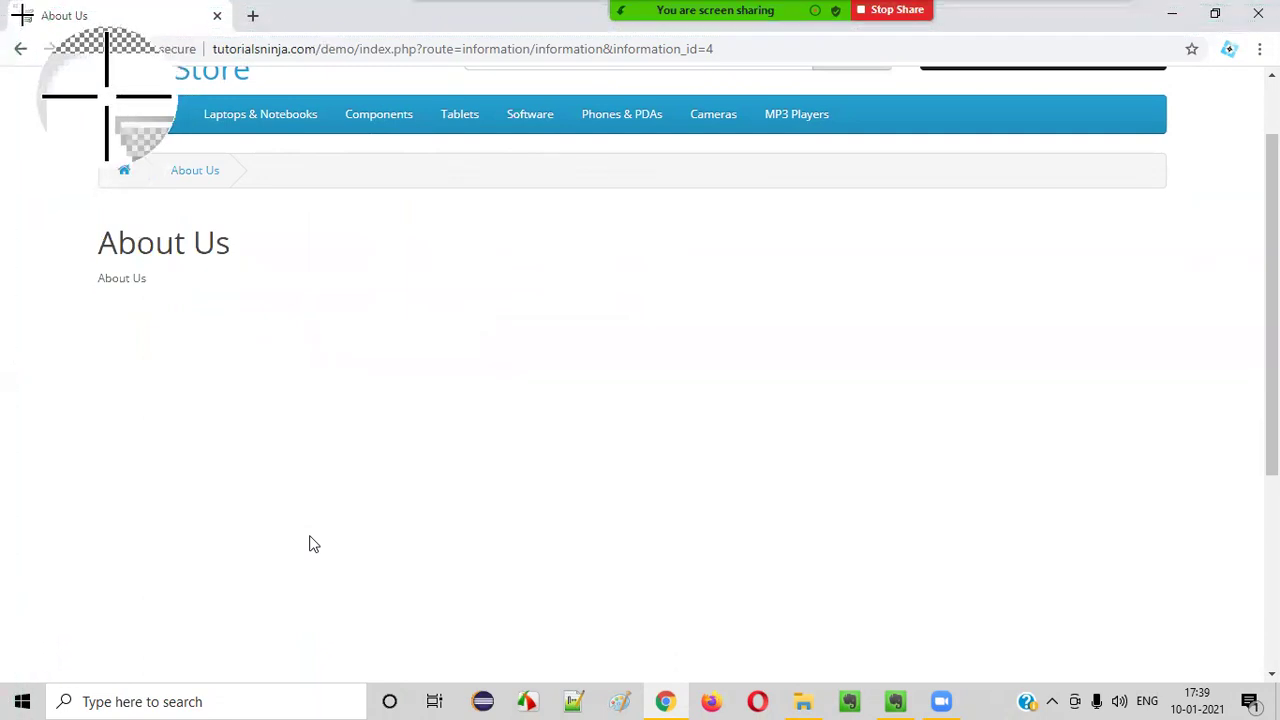
{"action": "mouse_move", "coordinate": [7, 0]}
{"action": "left_mouse_down"}
{"action": "mouse_move", "coordinate": [102, 143]}
{"action": "mouse_move", "coordinate": [531, 409]}
{"action": "mouse_move", "coordinate": [700, 546]}
{"action": "mouse_move", "coordinate": [931, 604]}
{"action": "mouse_move", "coordinate": [1006, 640]}
{"action": "left_mouse_up"}
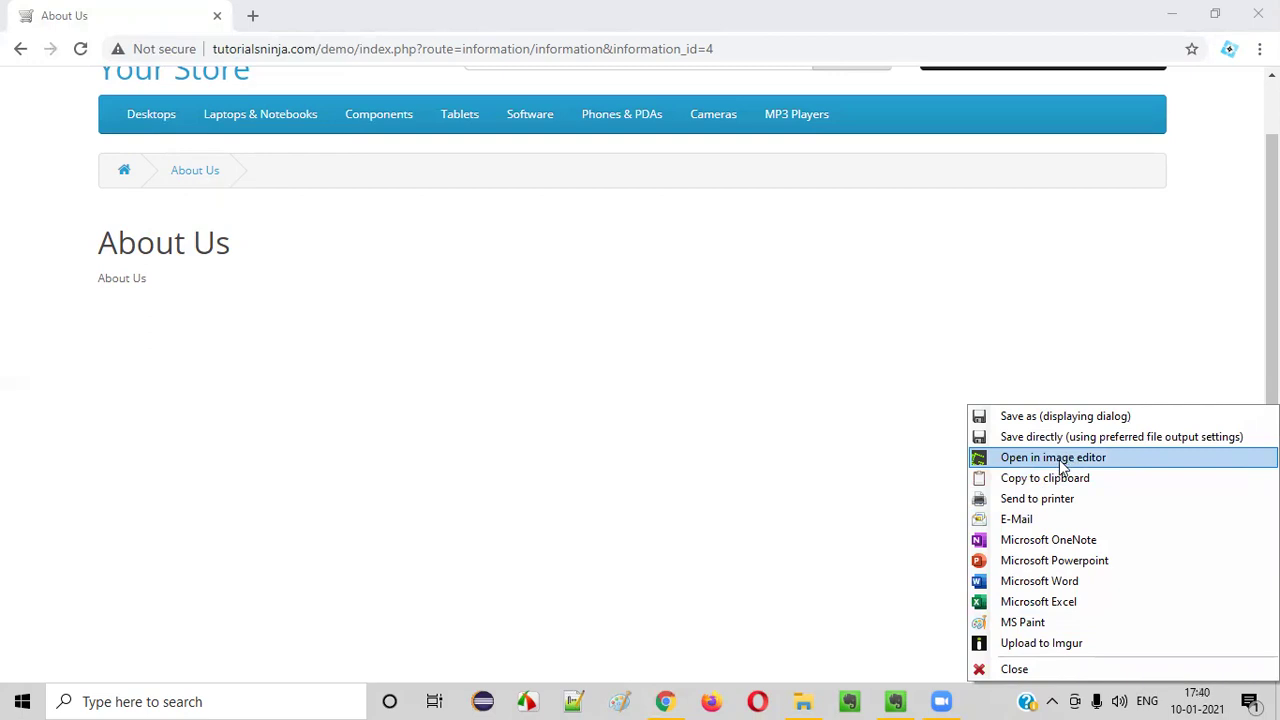
{"action": "left_click", "coordinate": [1062, 463]}
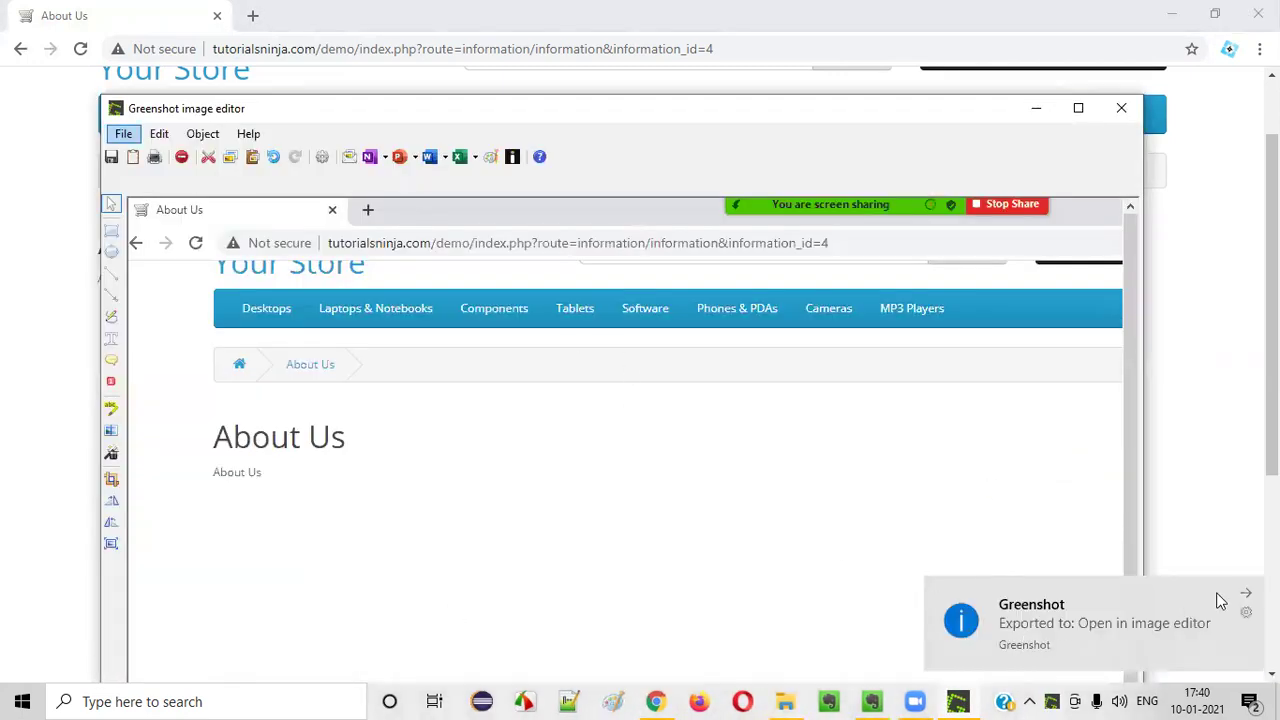
Step: Maximize the editor, draw a red box over the empty area, and add an arrow pointing to it
{"action": "left_click", "coordinate": [1245, 597]}
{"action": "left_click", "coordinate": [1078, 108]}
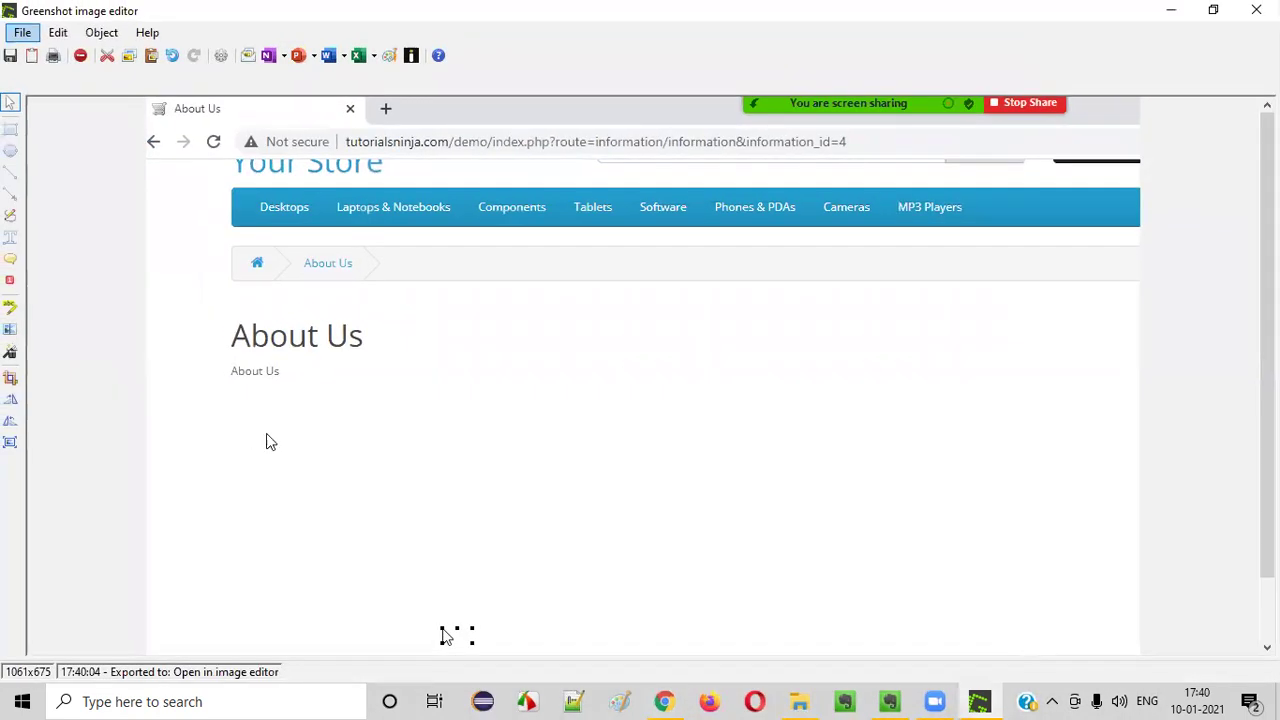
{"action": "scroll", "coordinate": [400, 490], "scroll_direction": "down", "scroll_amount": 1}
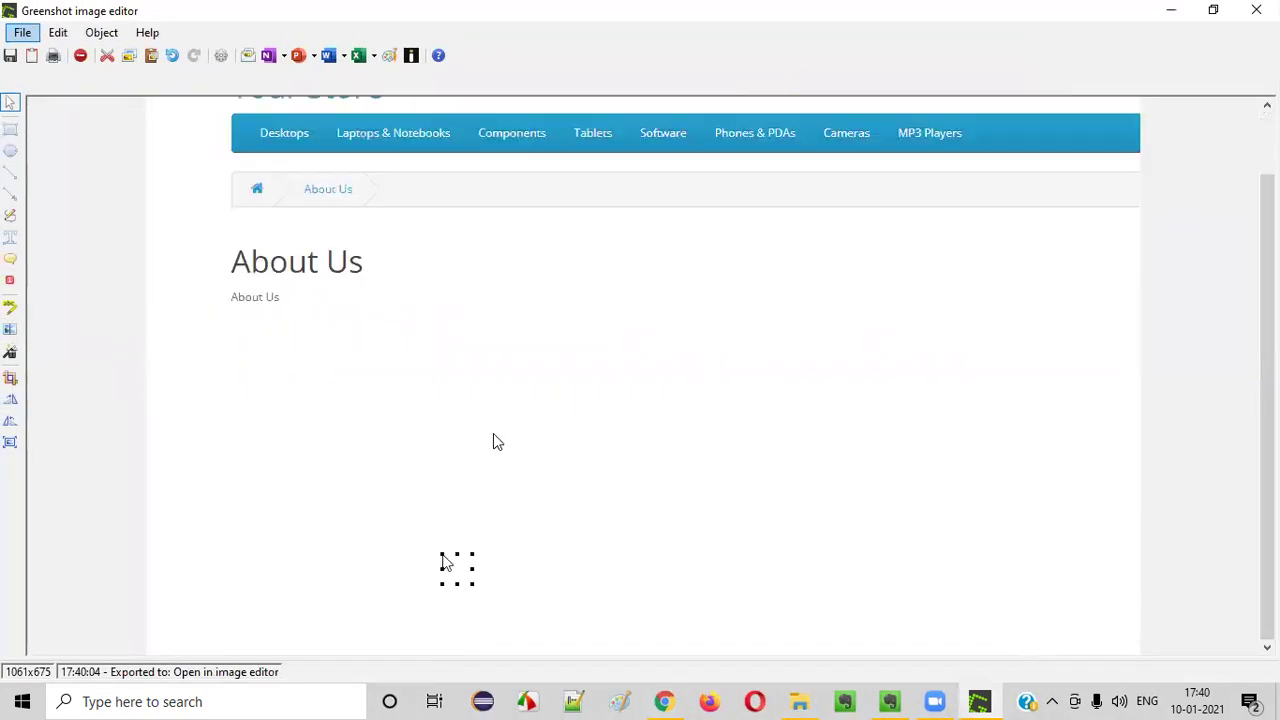
{"action": "left_click", "coordinate": [10, 128]}
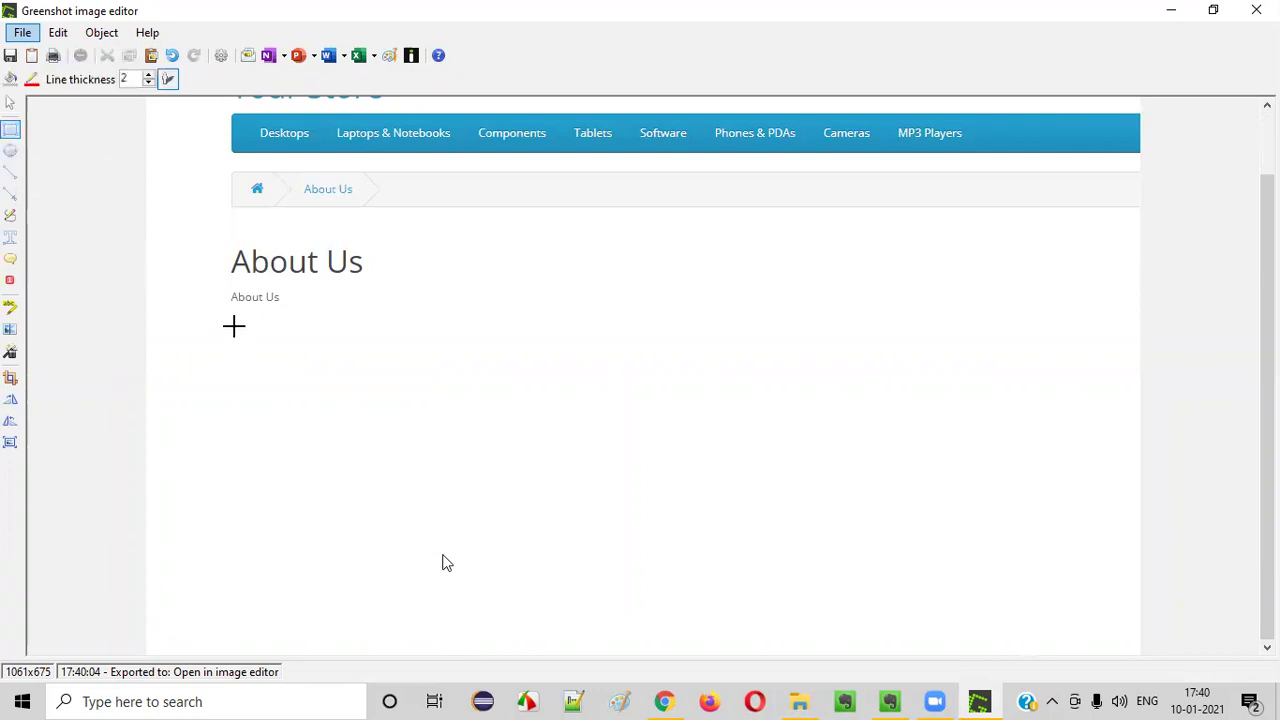
{"action": "mouse_move", "coordinate": [235, 328]}
{"action": "left_mouse_down"}
{"action": "mouse_move", "coordinate": [897, 601]}
{"action": "mouse_move", "coordinate": [976, 620]}
{"action": "mouse_move", "coordinate": [850, 606]}
{"action": "left_mouse_up"}
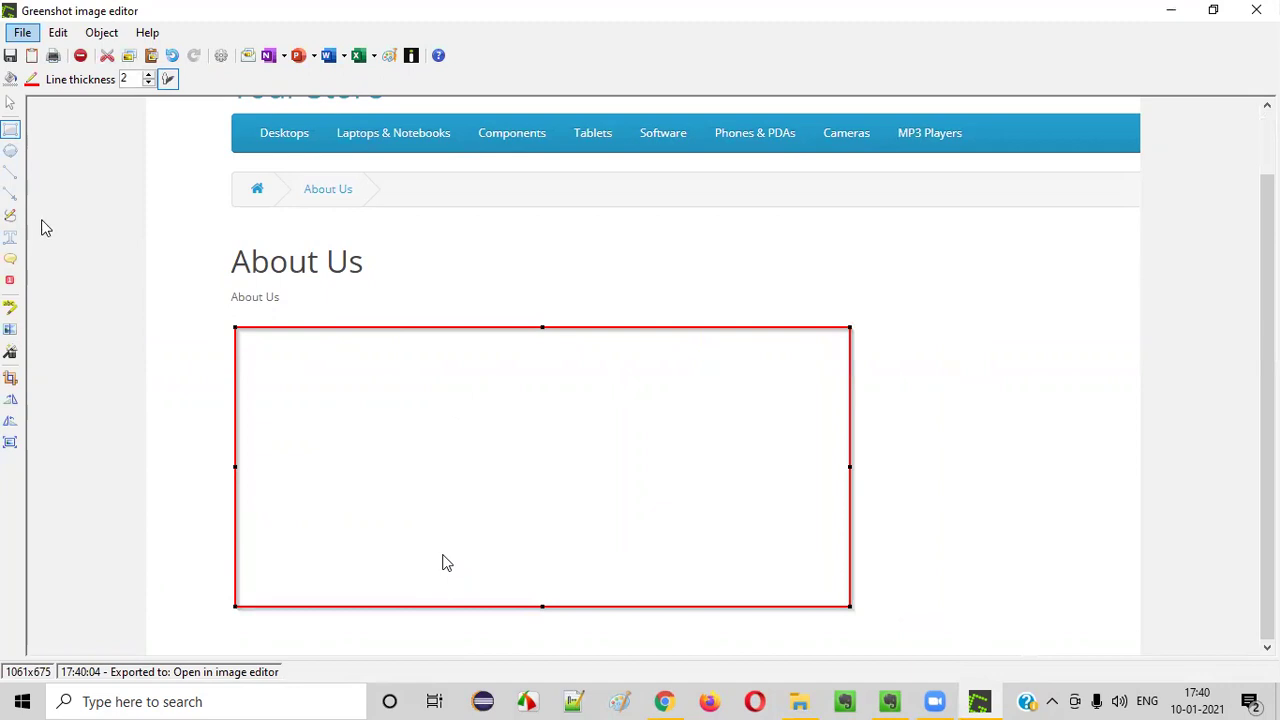
{"action": "left_click", "coordinate": [10, 193]}
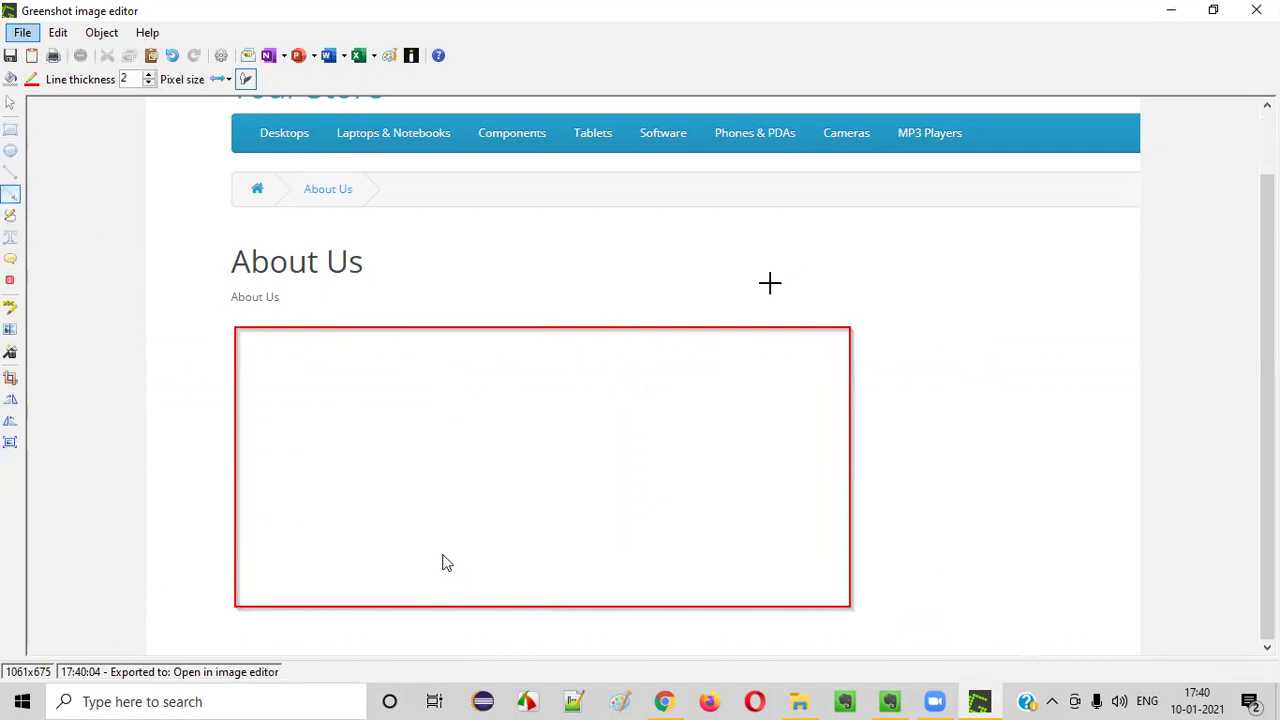
{"action": "left_click_drag", "start_coordinate": [918, 283], "coordinate": [727, 326]}
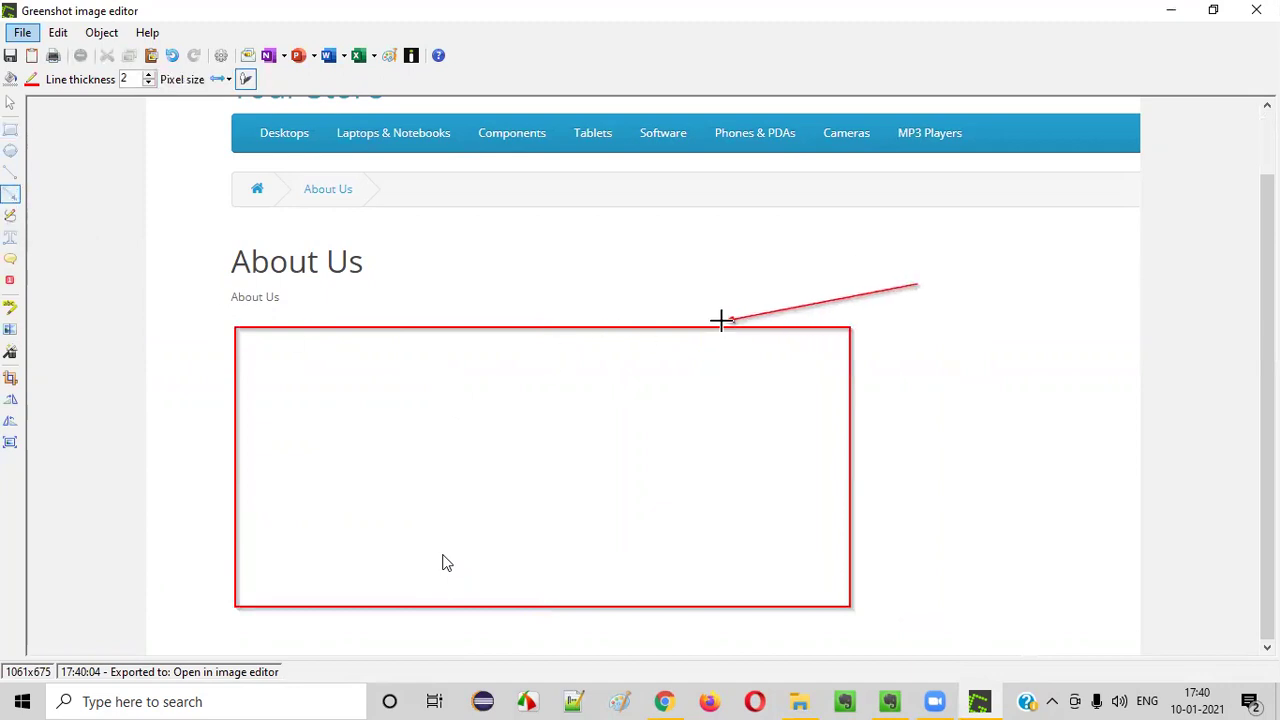
Step: Add the note 'Text is missing in this page' at the arrow's tail, size 16, no drop shadow
{"action": "left_click", "coordinate": [10, 237]}
{"action": "left_click_drag", "start_coordinate": [908, 233], "coordinate": [1110, 305]}
{"action": "type", "text": "Text"}
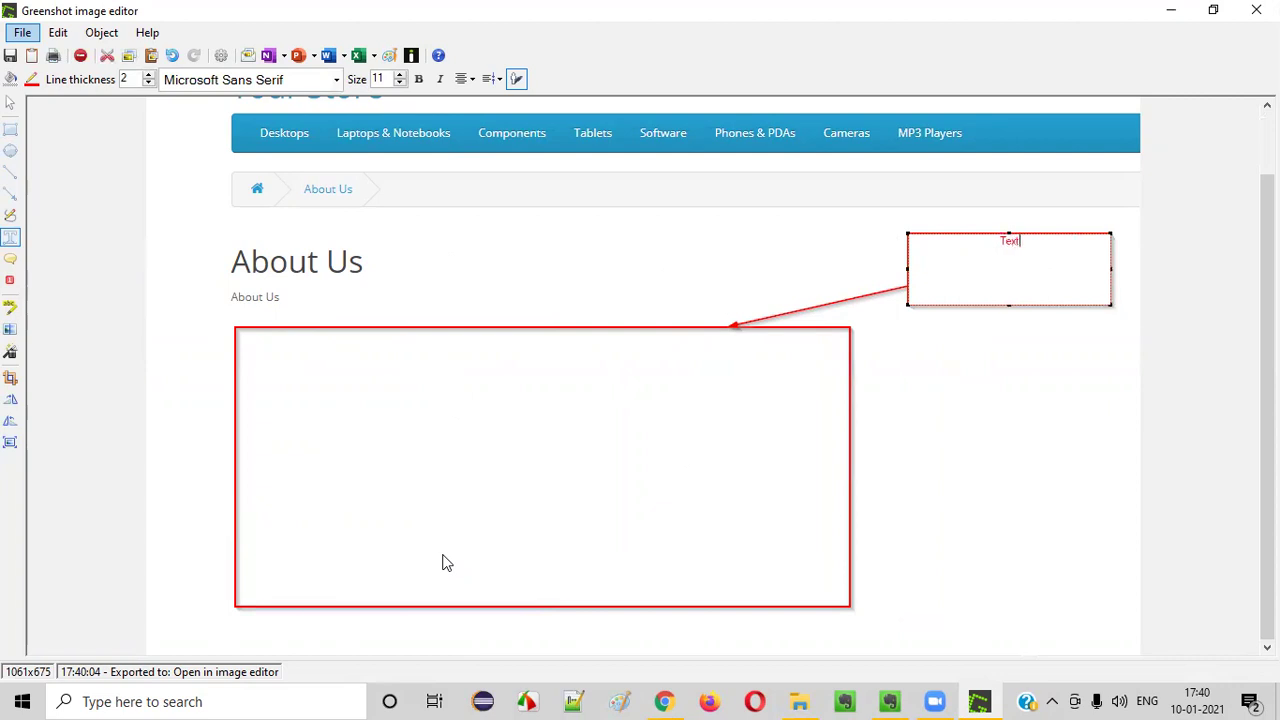
{"action": "type", "text": " is missing "}
{"action": "type", "text": "in this page"}
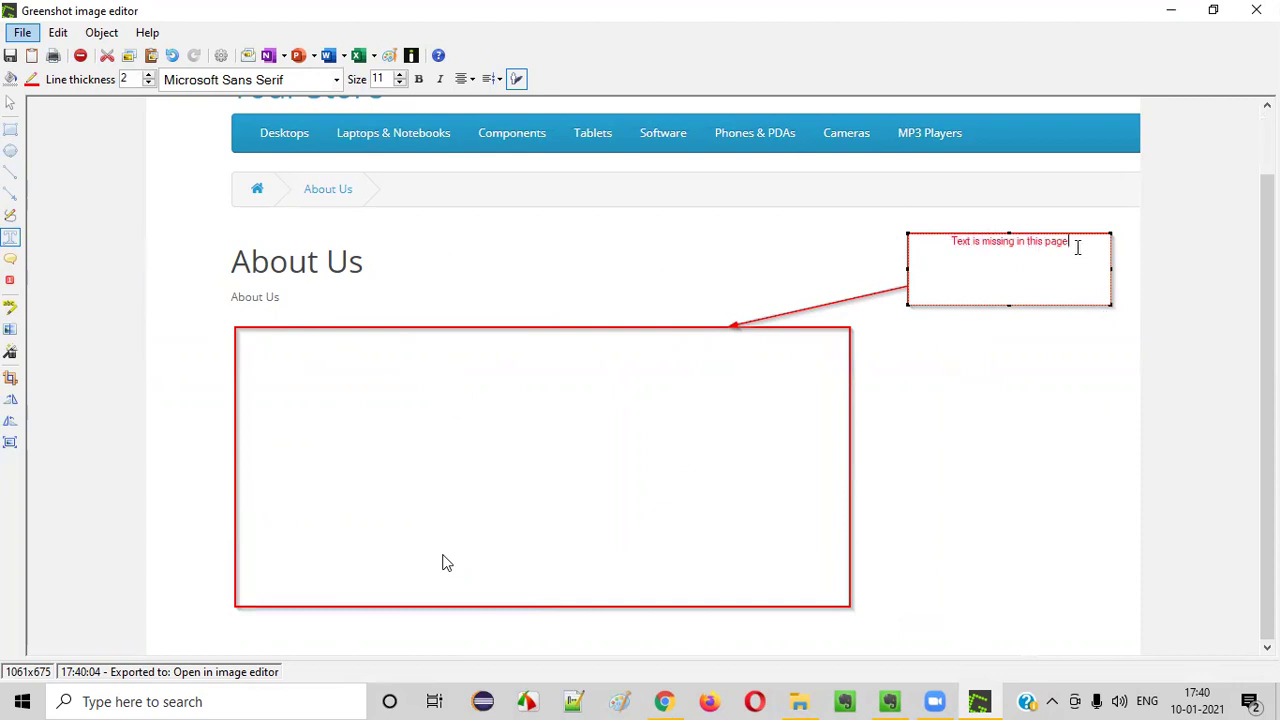
{"action": "left_click_drag", "start_coordinate": [1076, 245], "coordinate": [938, 276]}
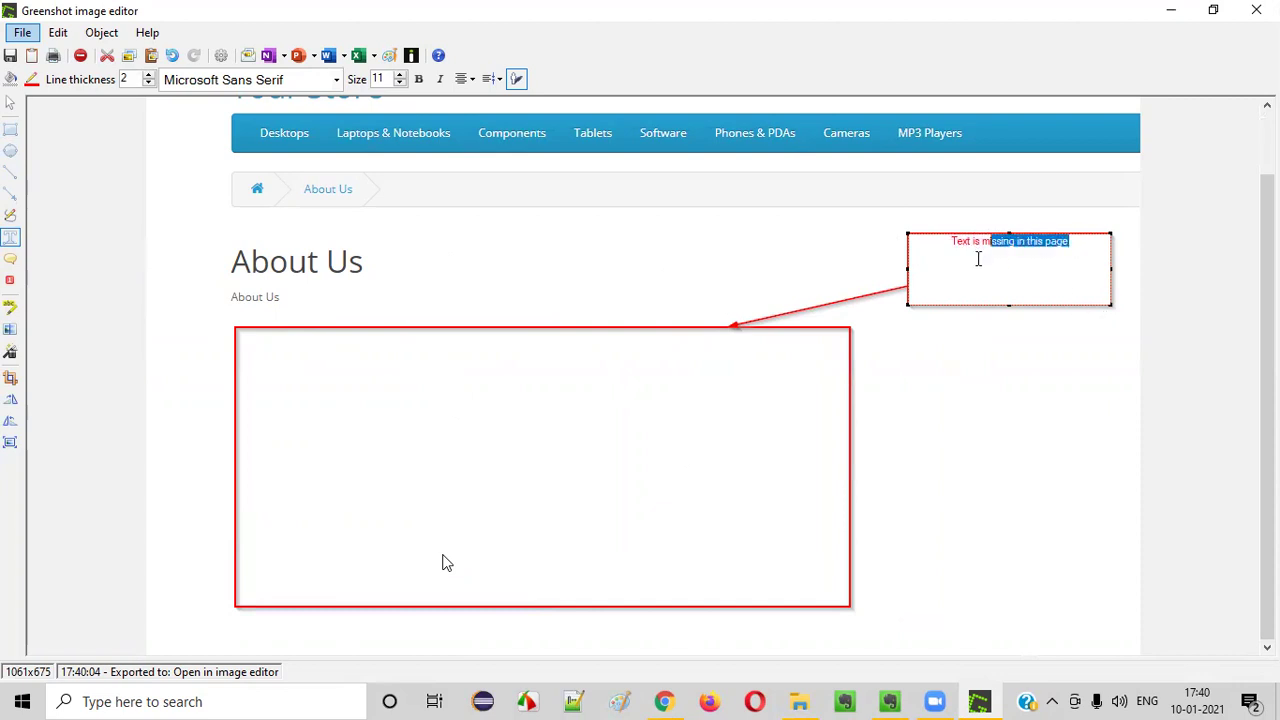
{"action": "left_click", "coordinate": [401, 75]}
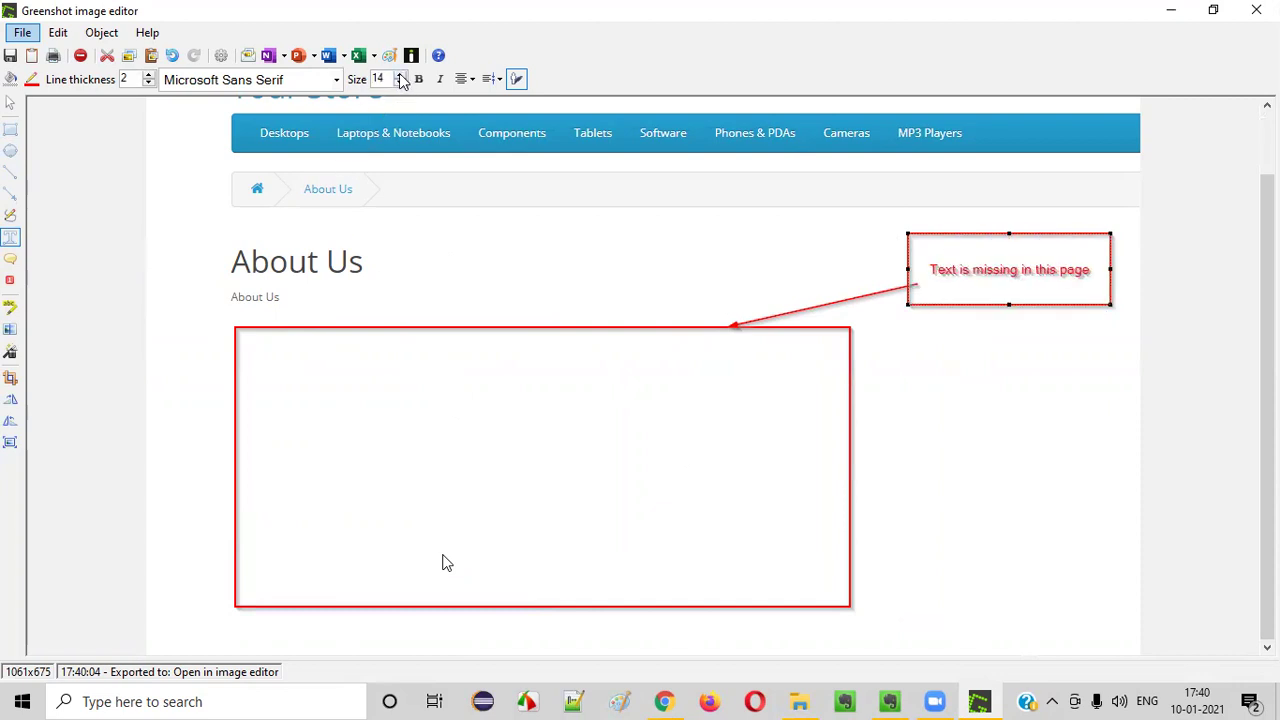
{"action": "left_click", "coordinate": [400, 75]}
{"action": "left_click", "coordinate": [400, 75]}
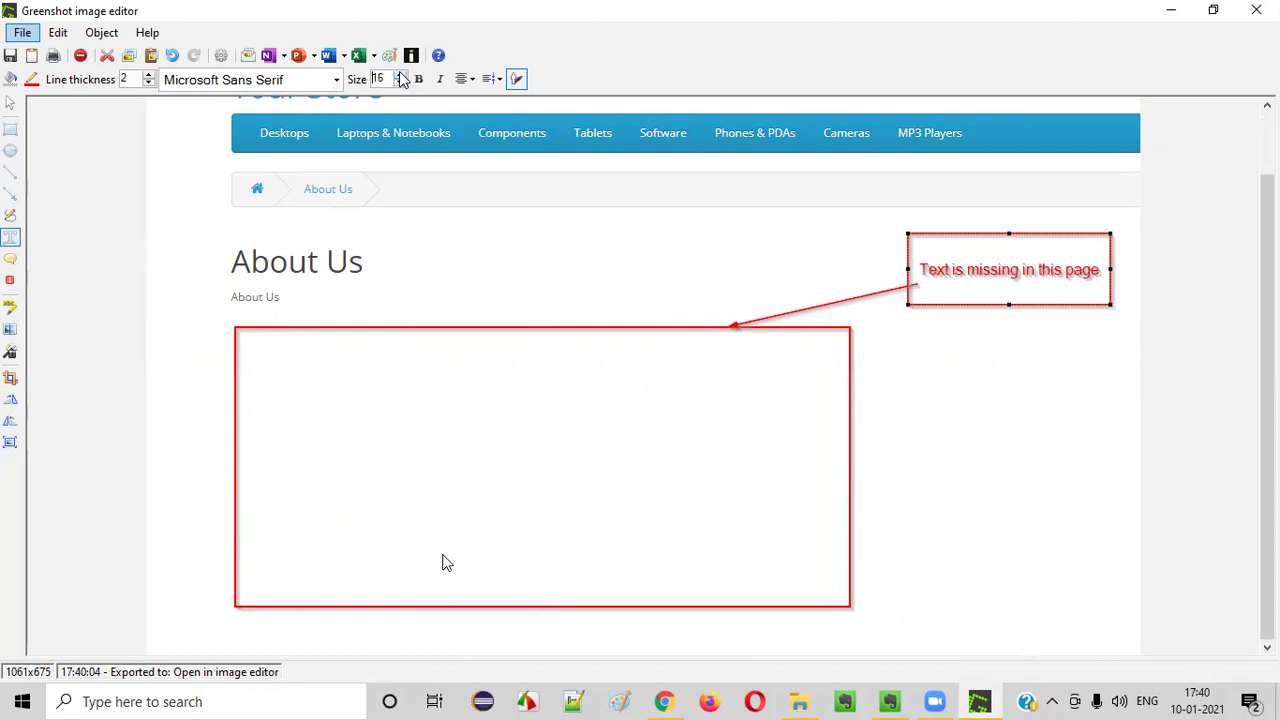
{"action": "left_click", "coordinate": [517, 80]}
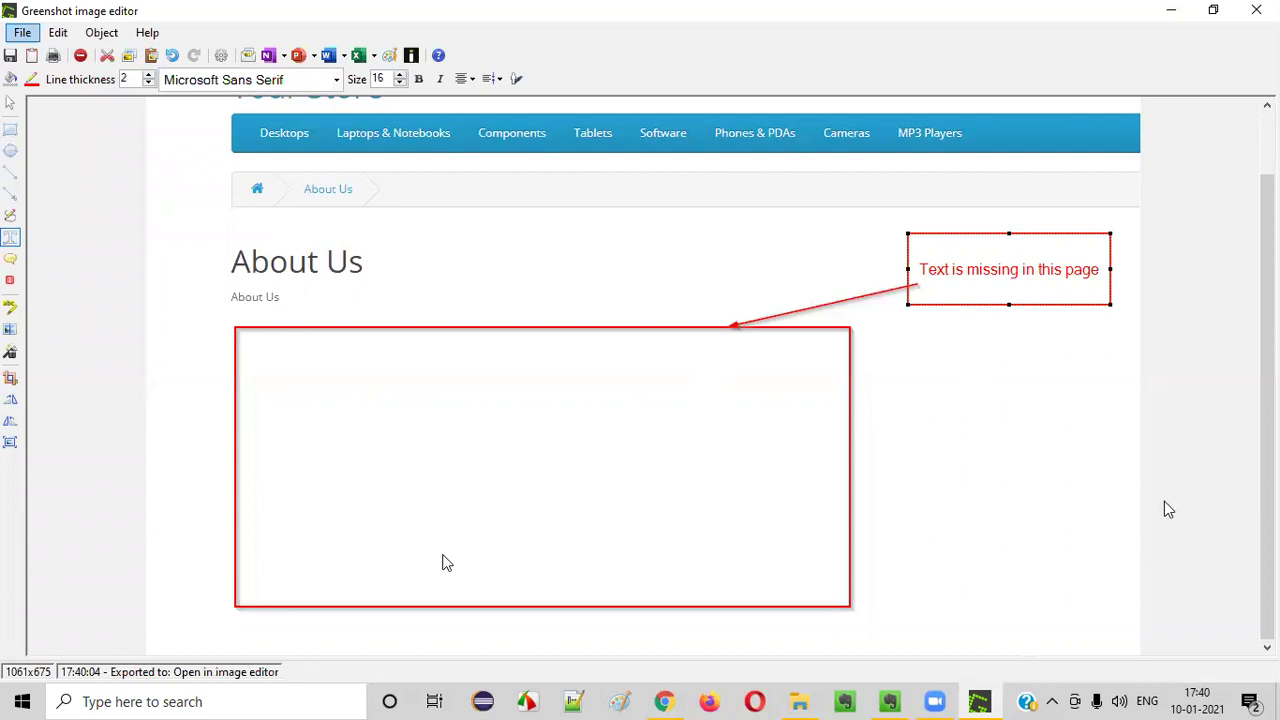
Step: Save the capture to the Desktop as AboutUsPageTextIsMissing with PNG file type
{"action": "left_click", "coordinate": [22, 33]}
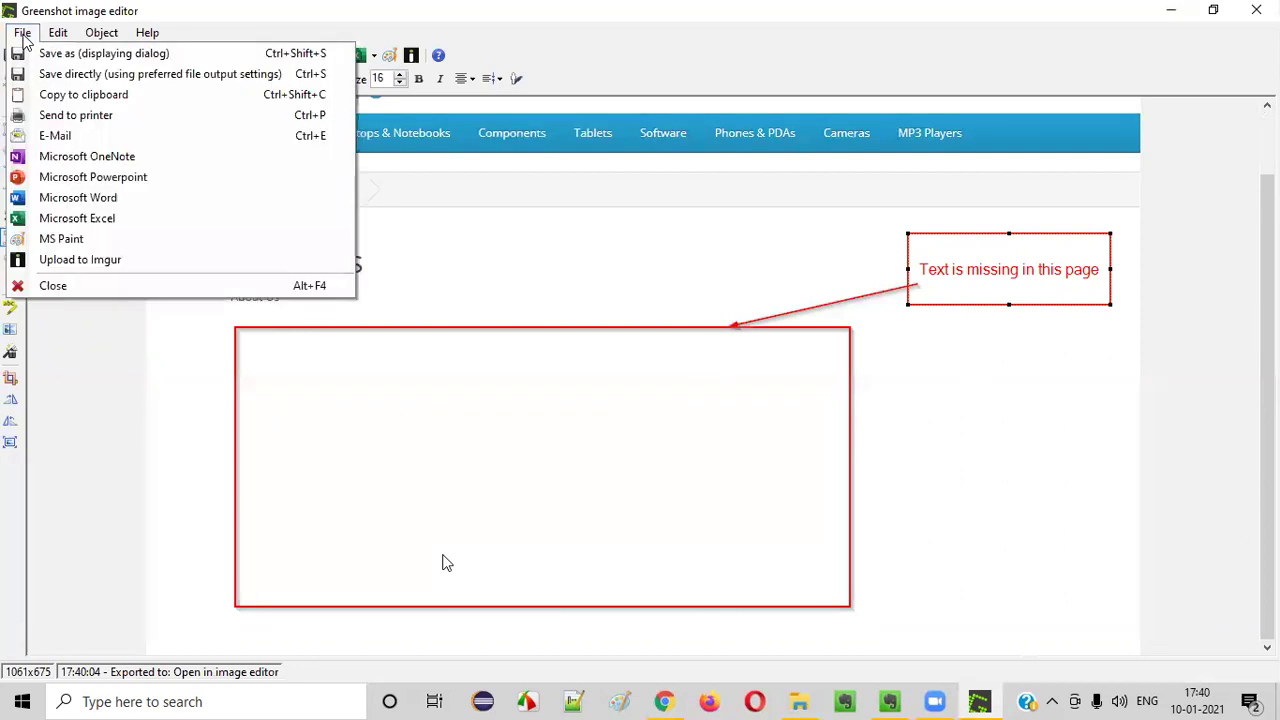
{"action": "left_click", "coordinate": [140, 55]}
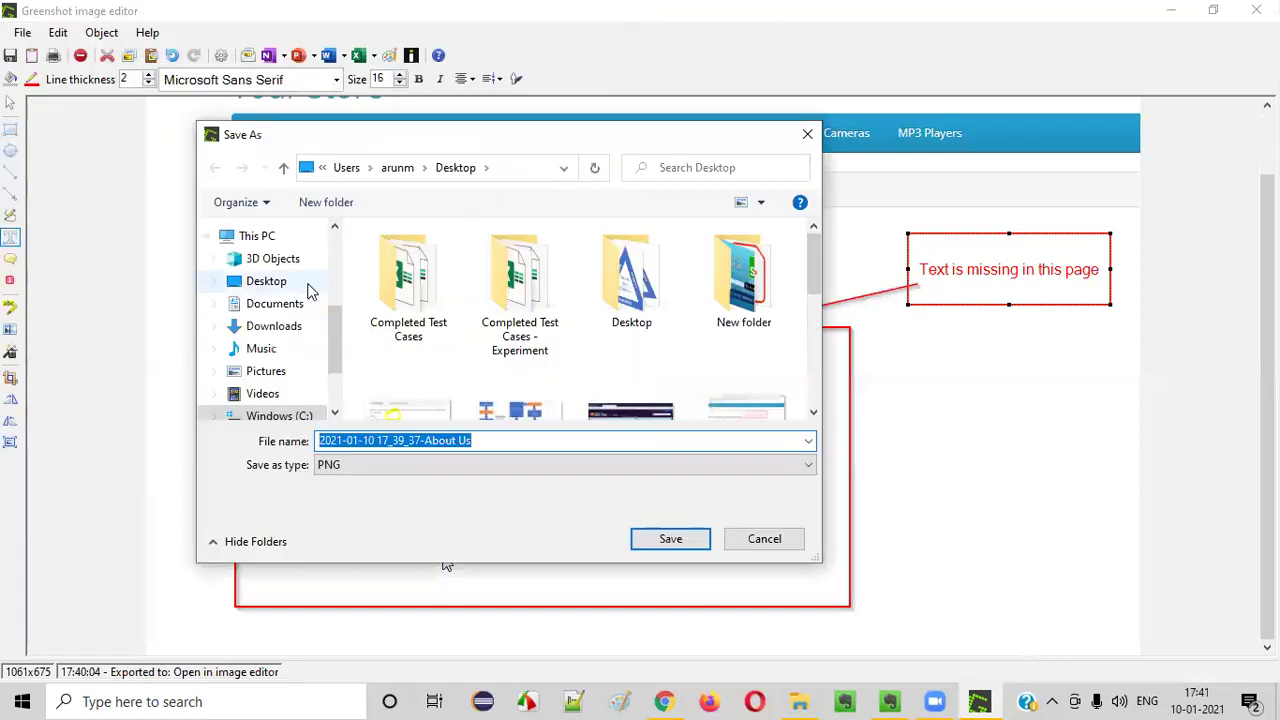
{"action": "scroll", "coordinate": [309, 286], "scroll_direction": "up", "scroll_amount": 2}
{"action": "scroll", "coordinate": [270, 290], "scroll_direction": "up", "scroll_amount": 2}
{"action": "left_click", "coordinate": [270, 268]}
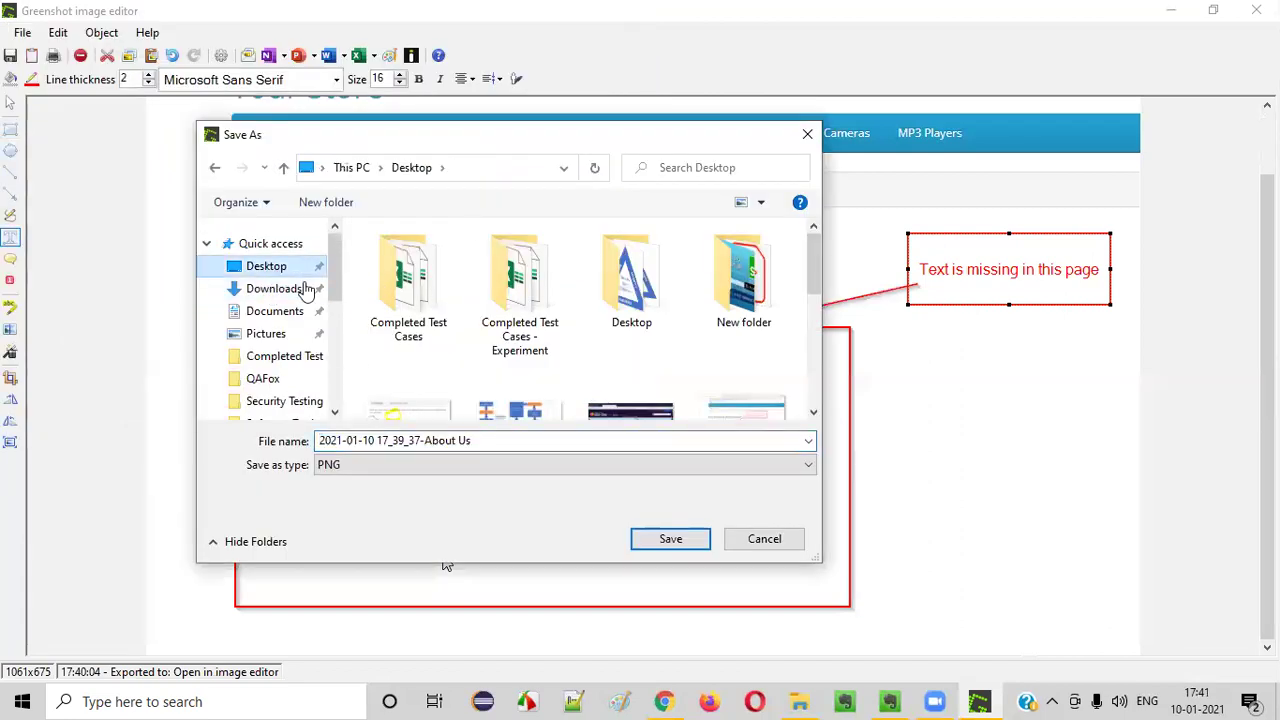
{"action": "left_click", "coordinate": [442, 443]}
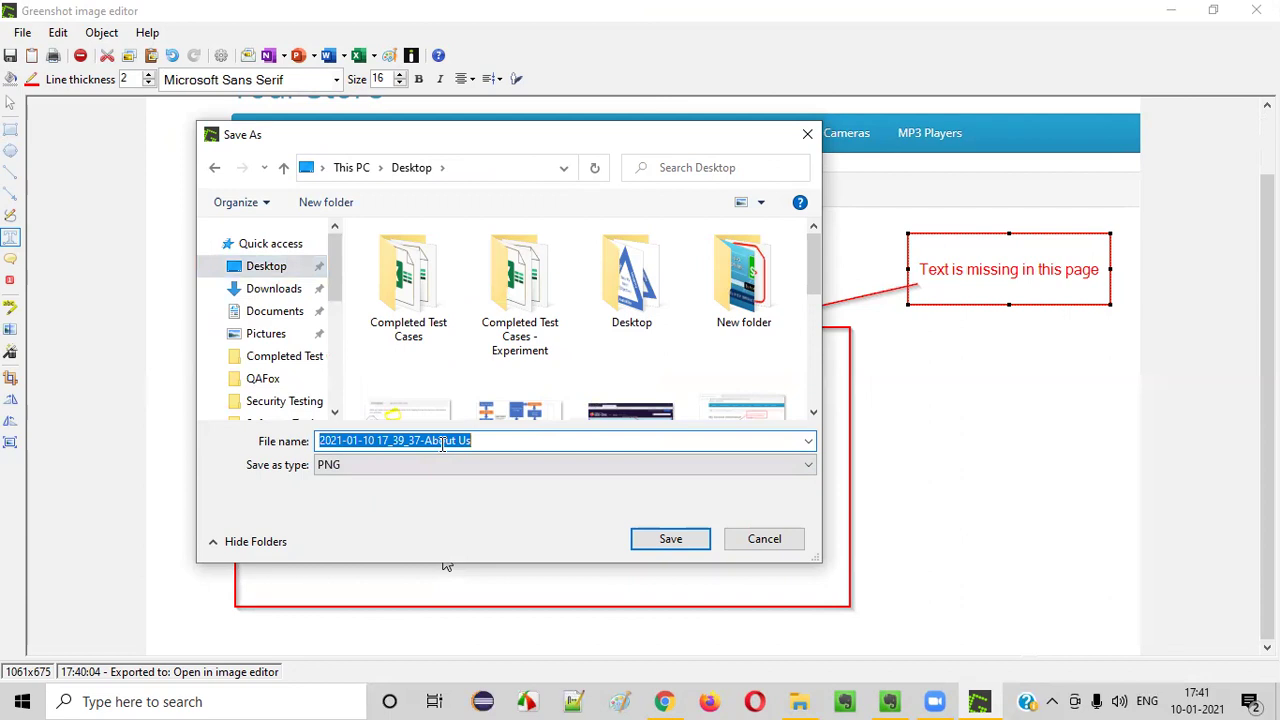
{"action": "type", "text": "AboutUsPageTextIsMissing"}
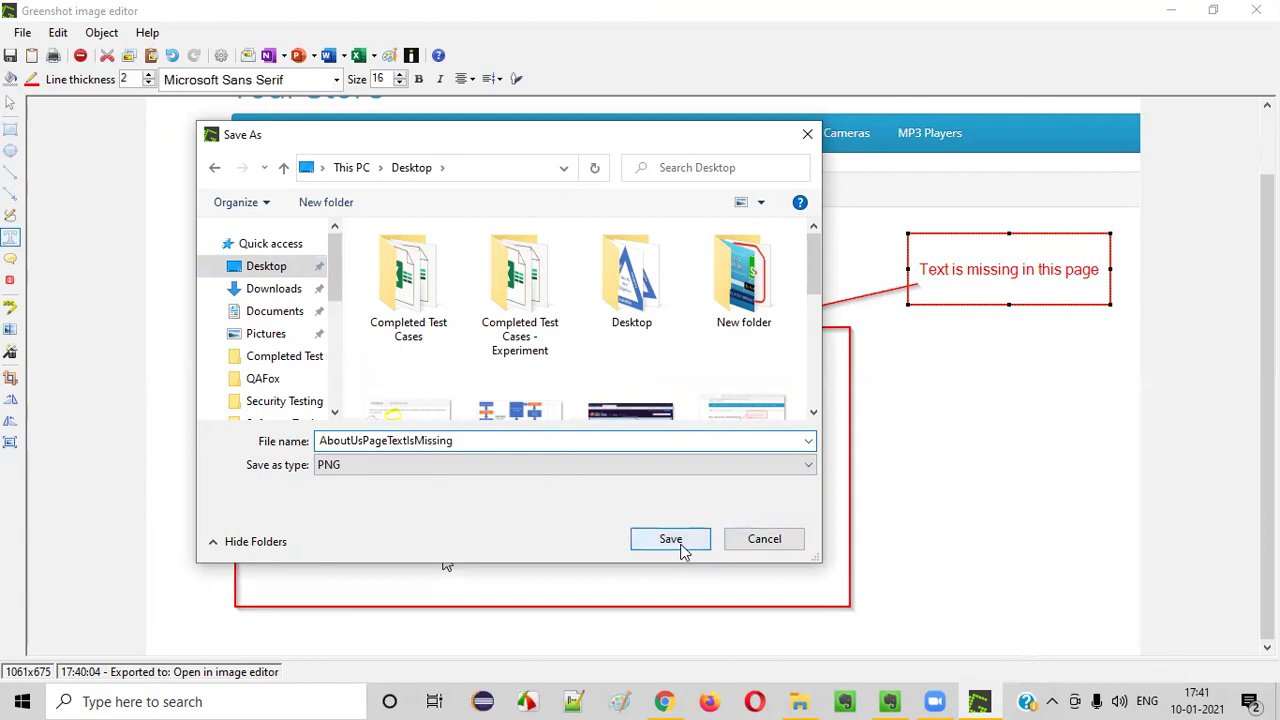
{"action": "double_click", "coordinate": [490, 442]}
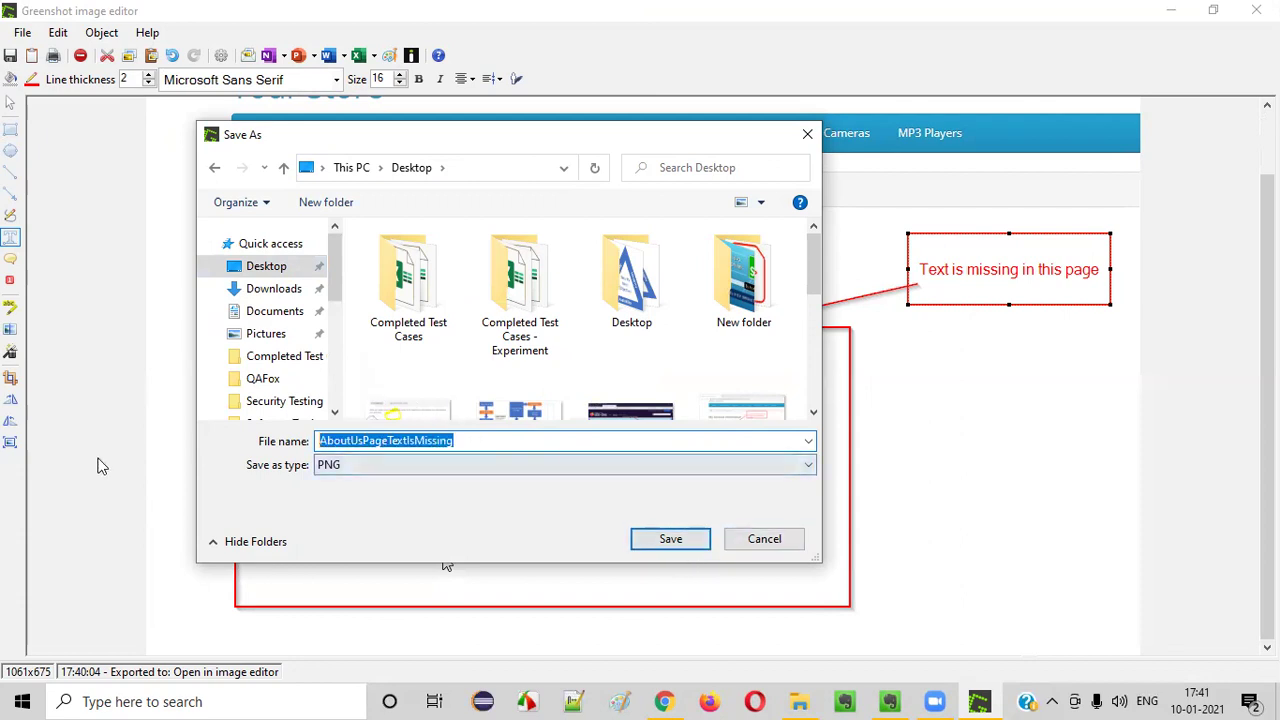
{"action": "left_click", "coordinate": [648, 541]}
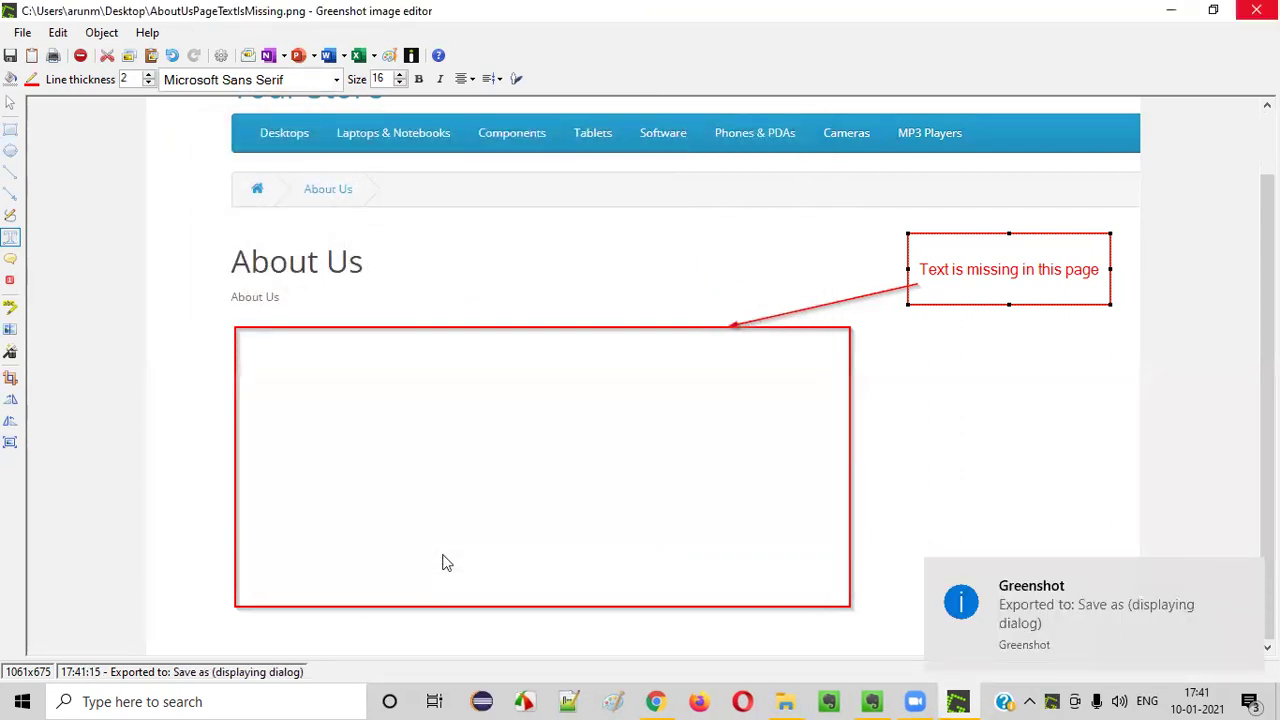
Step: Close the editor, minimize Chrome and move the saved PNG's desktop icon near the top centre
{"action": "left_click", "coordinate": [1256, 10]}
{"action": "left_click", "coordinate": [1163, 11]}
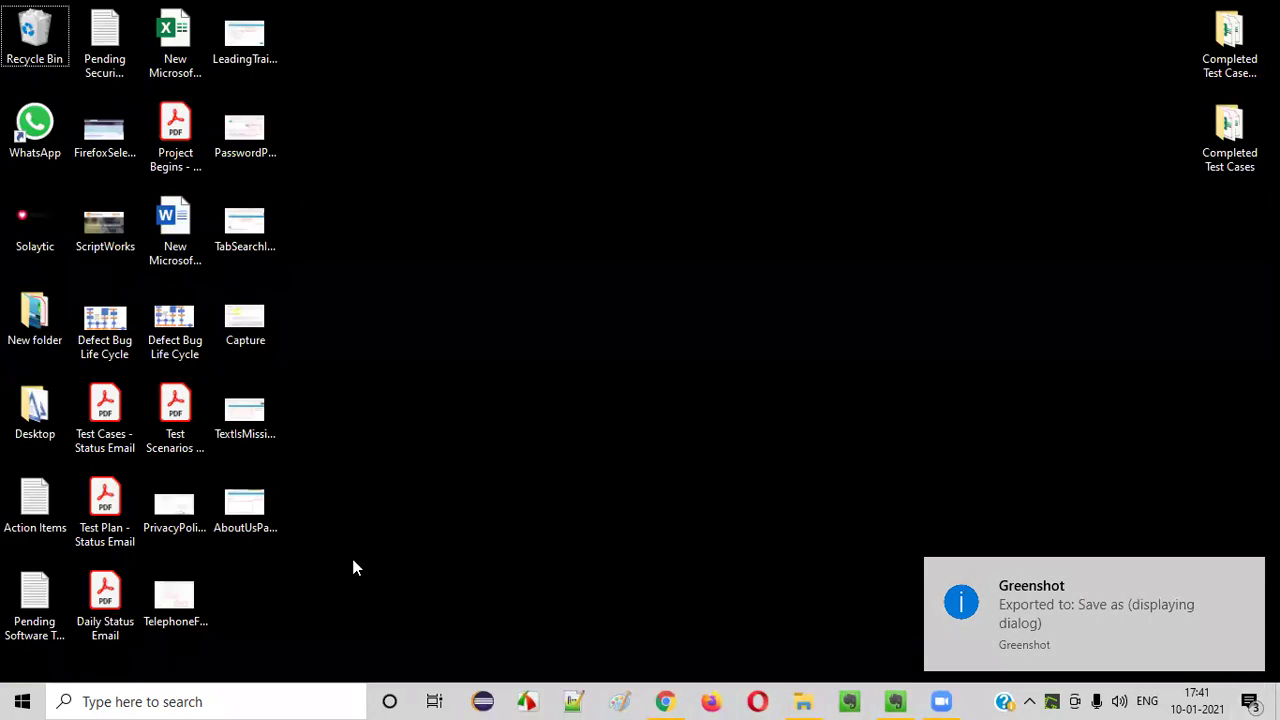
{"action": "left_click_drag", "start_coordinate": [245, 510], "coordinate": [810, 190]}
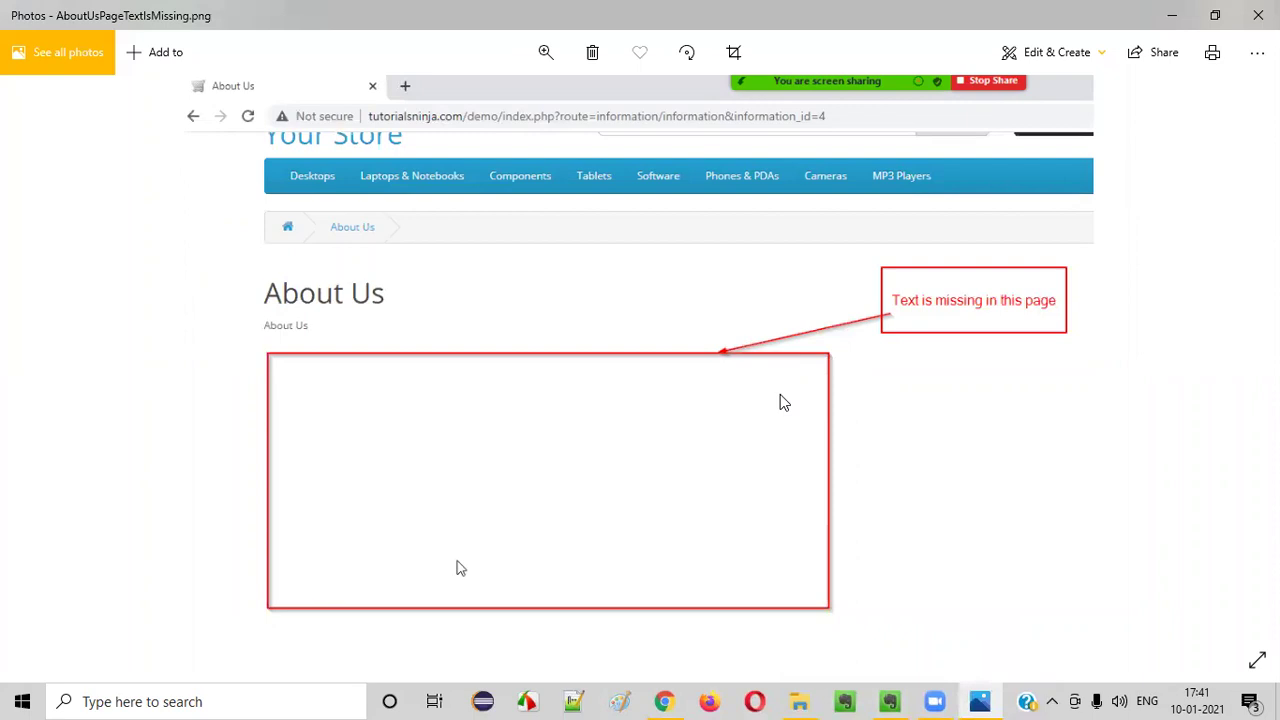
Step: Switch back to the Greenshot Screenshot Tool note in Evernote via the taskbar
{"action": "left_click", "coordinate": [891, 701]}
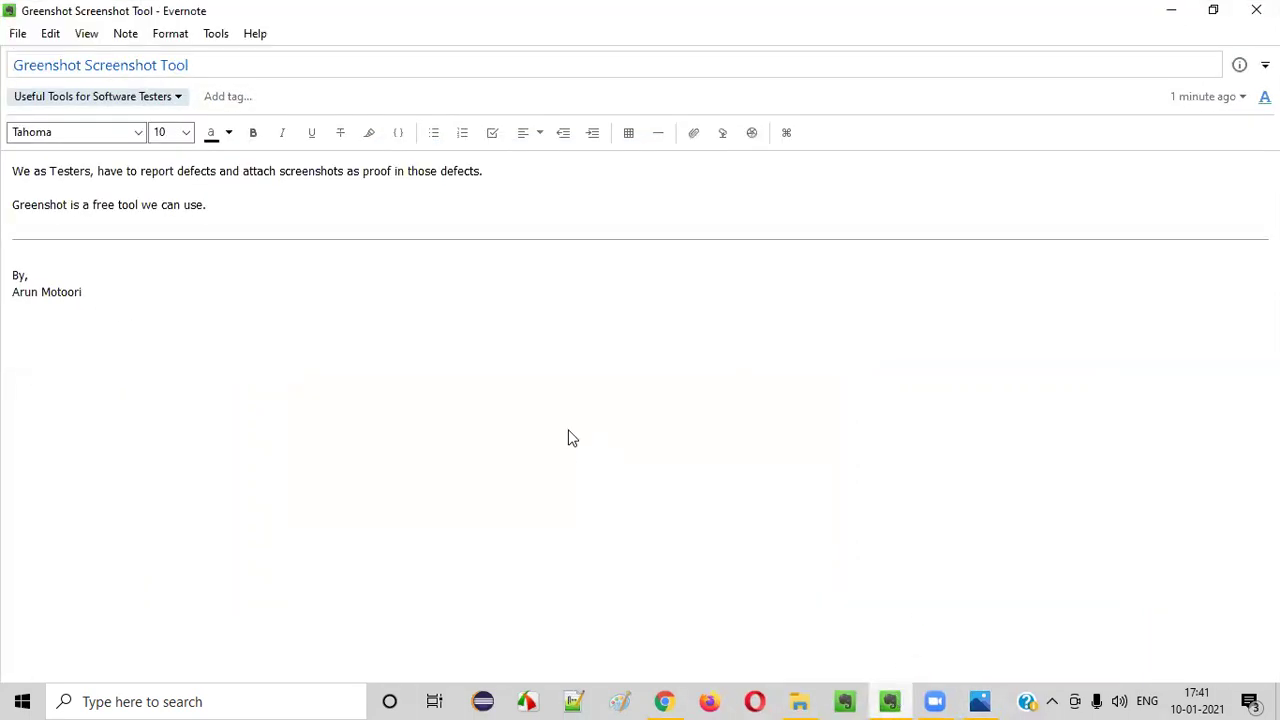